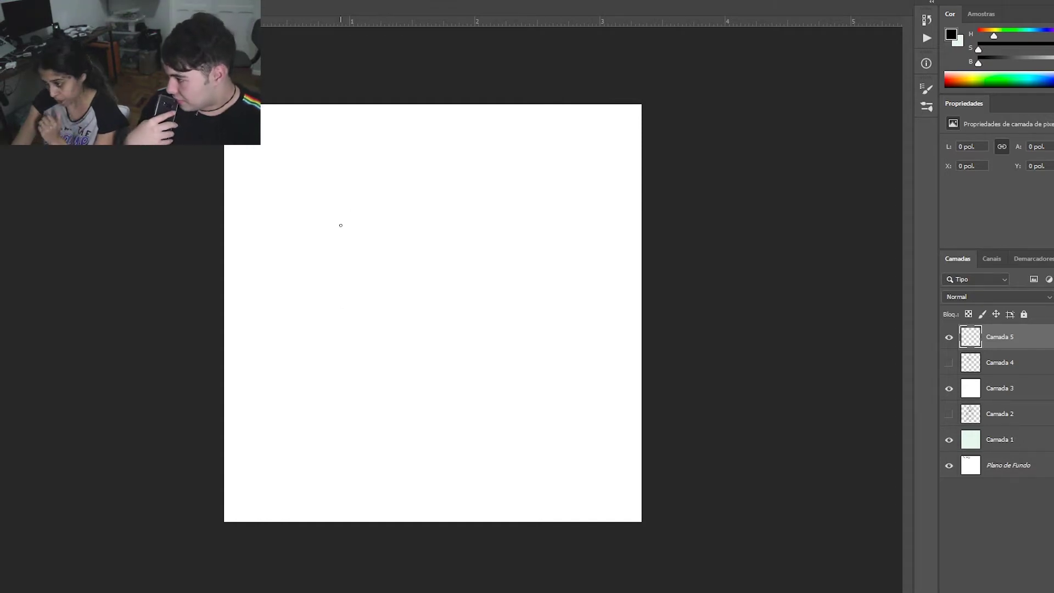
Sketch a cloud-shaped head outline about 0.76 in wide and 0.57 in high on the upper part of the white canvas
mouse_move(373, 201)
left_mouse_down()
mouse_move(374, 176)
mouse_move(402, 168)
mouse_move(428, 176)
mouse_move(434, 195)
mouse_move(361, 212)
mouse_move(360, 231)
left_mouse_up()
left_click_drag(432, 192, 448, 228)
mouse_move(362, 233)
left_mouse_down()
mouse_move(444, 228)
mouse_move(441, 200)
mouse_move(435, 195)
mouse_move(441, 232)
mouse_move(409, 233)
left_mouse_up()
mouse_move(373, 199)
left_mouse_down()
mouse_move(393, 175)
mouse_move(382, 177)
mouse_move(416, 174)
mouse_move(392, 173)
mouse_move(373, 201)
mouse_move(381, 178)
mouse_move(423, 174)
mouse_move(432, 185)
mouse_move(434, 193)
mouse_move(424, 171)
mouse_move(402, 172)
mouse_move(381, 214)
mouse_move(377, 182)
mouse_move(416, 171)
mouse_move(377, 183)
mouse_move(377, 199)
mouse_move(360, 204)
mouse_move(373, 225)
mouse_move(362, 221)
mouse_move(396, 235)
left_mouse_up()
left_click_drag(373, 196, 363, 208)
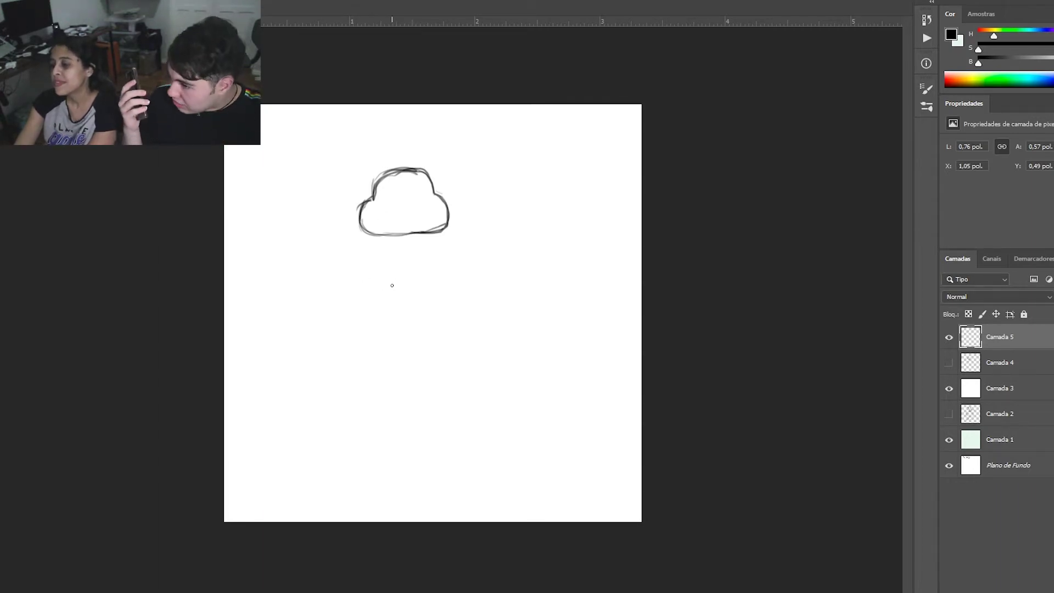
mouse_move(383, 236)
left_mouse_down()
mouse_move(380, 253)
mouse_move(383, 234)
mouse_move(416, 232)
mouse_move(405, 235)
mouse_move(422, 250)
mouse_move(407, 234)
mouse_move(422, 248)
mouse_move(426, 233)
mouse_move(425, 253)
mouse_move(428, 233)
mouse_move(427, 252)
mouse_move(405, 231)
mouse_move(425, 253)
left_mouse_up()
key("ctrl+z")
key("ctrl+z")
key("ctrl+z")
key("ctrl+z")
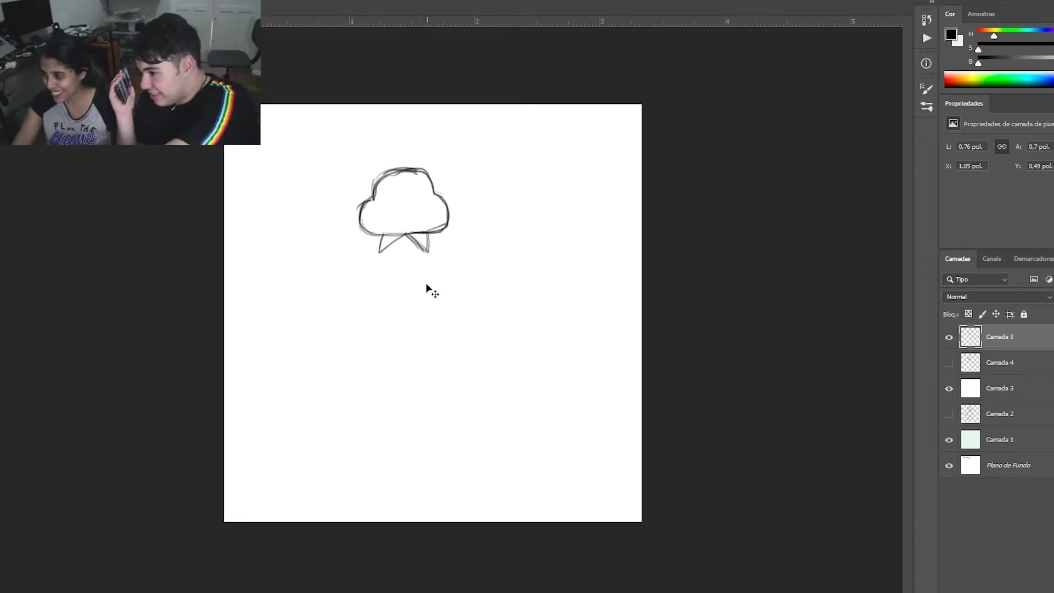
key("ctrl+z")
key("ctrl+z")
key("ctrl+z")
key("ctrl+z")
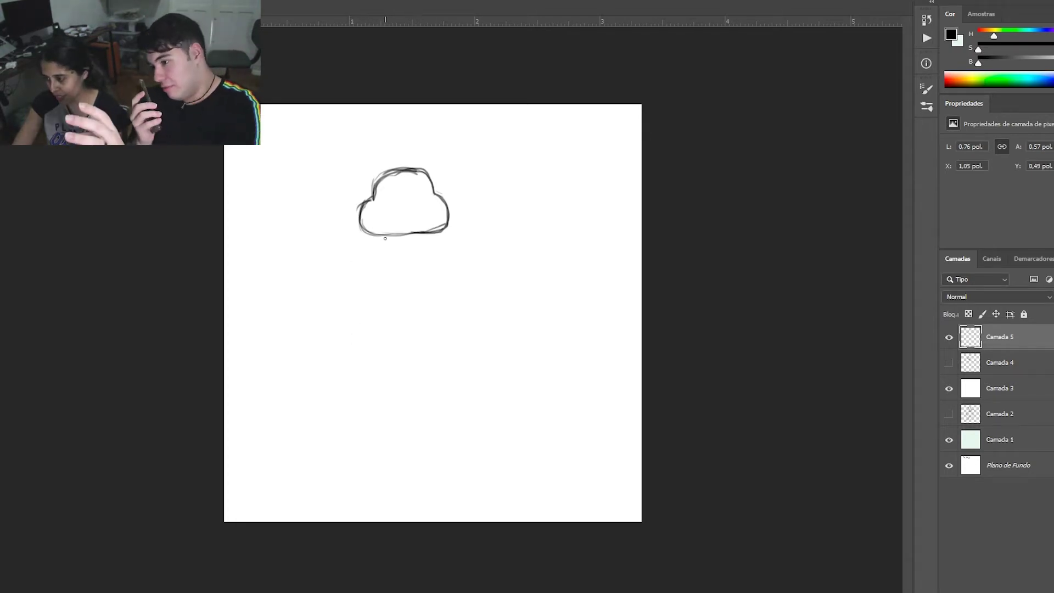
mouse_move(382, 236)
left_mouse_down()
mouse_move(380, 247)
mouse_move(398, 235)
left_mouse_up()
key("ctrl+z")
mouse_move(397, 234)
left_mouse_down()
mouse_move(406, 251)
mouse_move(415, 234)
left_mouse_up()
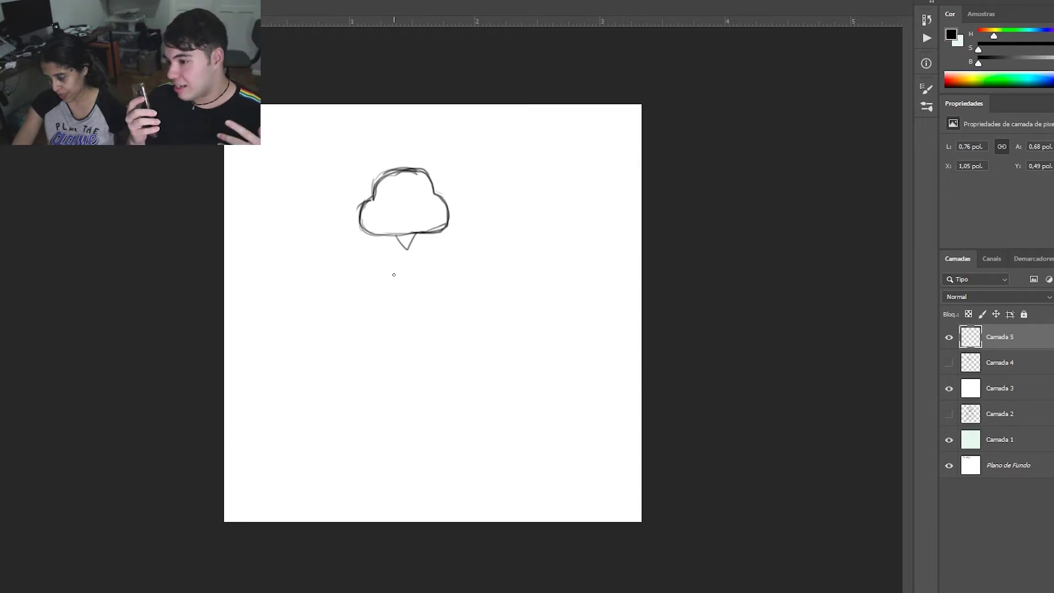
mouse_move(395, 247)
left_mouse_down()
mouse_move(411, 254)
mouse_move(421, 235)
left_mouse_up()
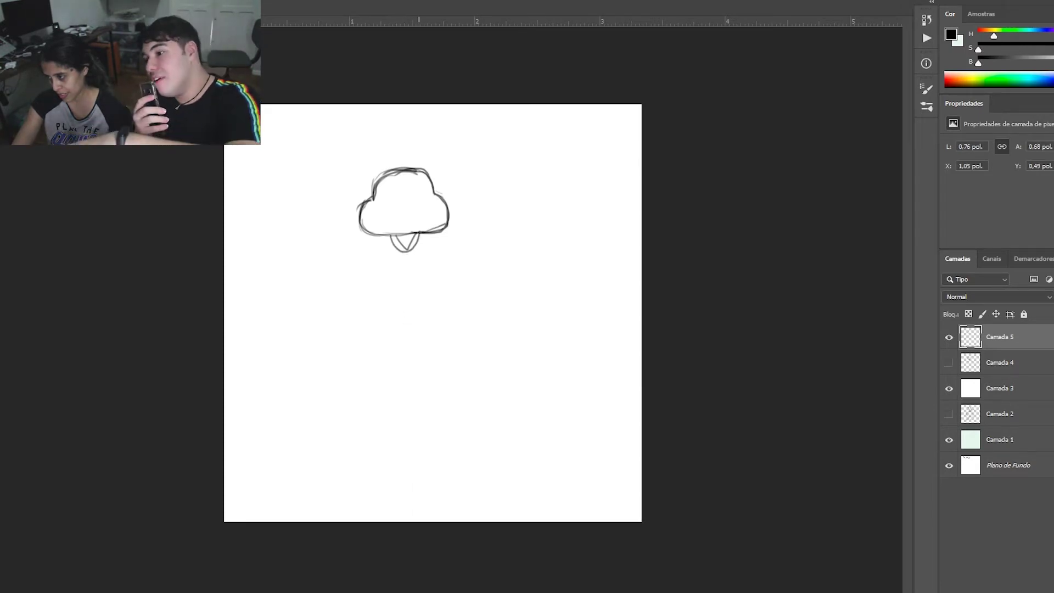
key("ctrl+z")
key("ctrl+z")
key("ctrl+z")
Sketch a wide V-shaped collar under the head, with a second darker V inside it
mouse_move(376, 236)
left_mouse_down()
mouse_move(383, 248)
mouse_move(418, 251)
mouse_move(444, 229)
left_mouse_up()
key("ctrl+z")
mouse_move(374, 236)
left_mouse_down()
mouse_move(407, 260)
mouse_move(443, 229)
left_mouse_up()
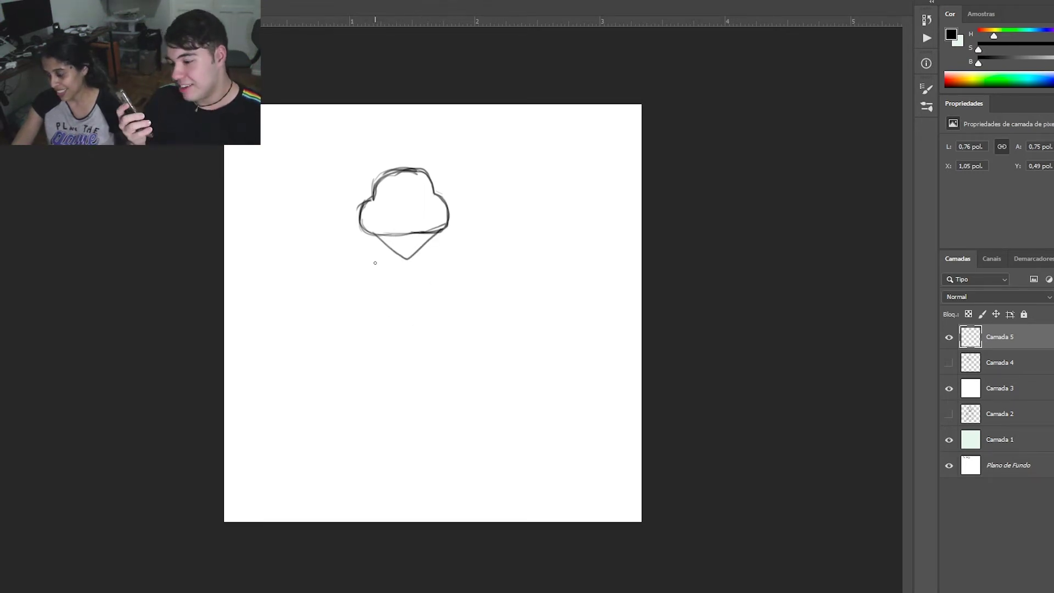
mouse_move(379, 235)
left_mouse_down()
mouse_move(404, 252)
mouse_move(383, 237)
mouse_move(406, 252)
mouse_move(426, 237)
mouse_move(405, 254)
mouse_move(431, 231)
left_mouse_up()
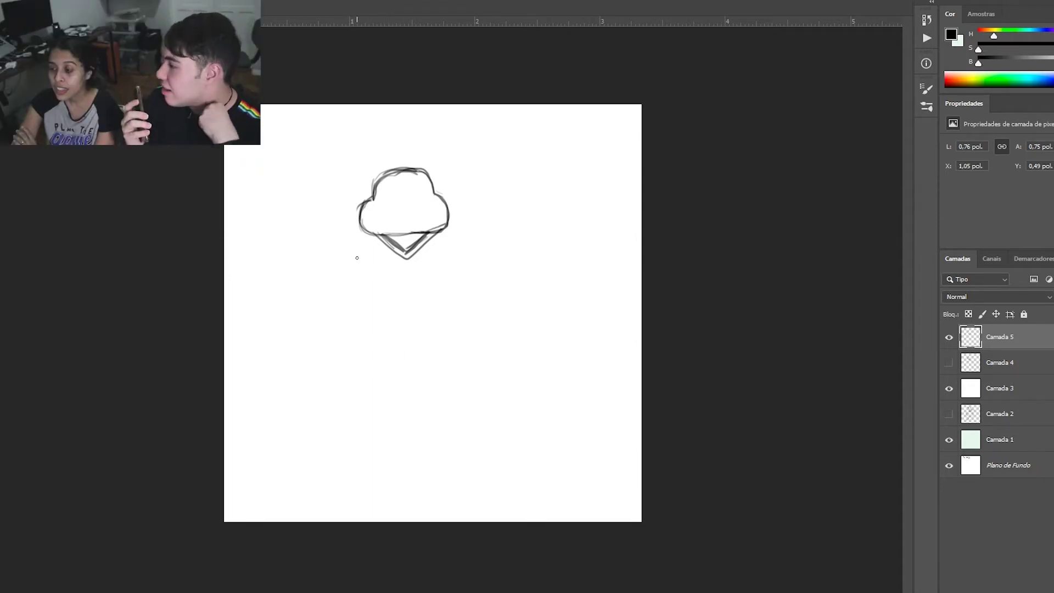
mouse_move(360, 220)
left_mouse_down()
mouse_move(345, 225)
mouse_move(363, 233)
mouse_move(346, 226)
mouse_move(357, 225)
left_mouse_up()
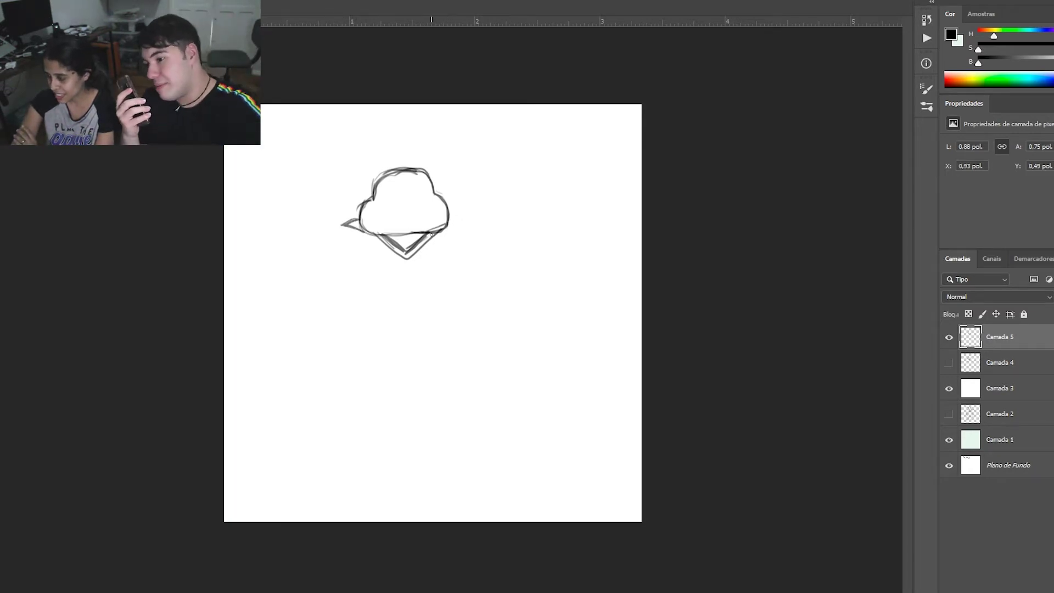
key("ctrl+z")
mouse_move(359, 224)
left_mouse_down()
mouse_move(347, 235)
mouse_move(381, 237)
mouse_move(348, 239)
mouse_move(361, 223)
mouse_move(349, 235)
left_mouse_up()
mouse_move(450, 221)
left_mouse_down()
mouse_move(466, 235)
mouse_move(433, 237)
mouse_move(456, 241)
left_mouse_up()
key("ctrl+z")
key("ctrl+z")
key("ctrl+z")
key("ctrl+z")
key("ctrl+z")
key("ctrl+z")
key("ctrl+z")
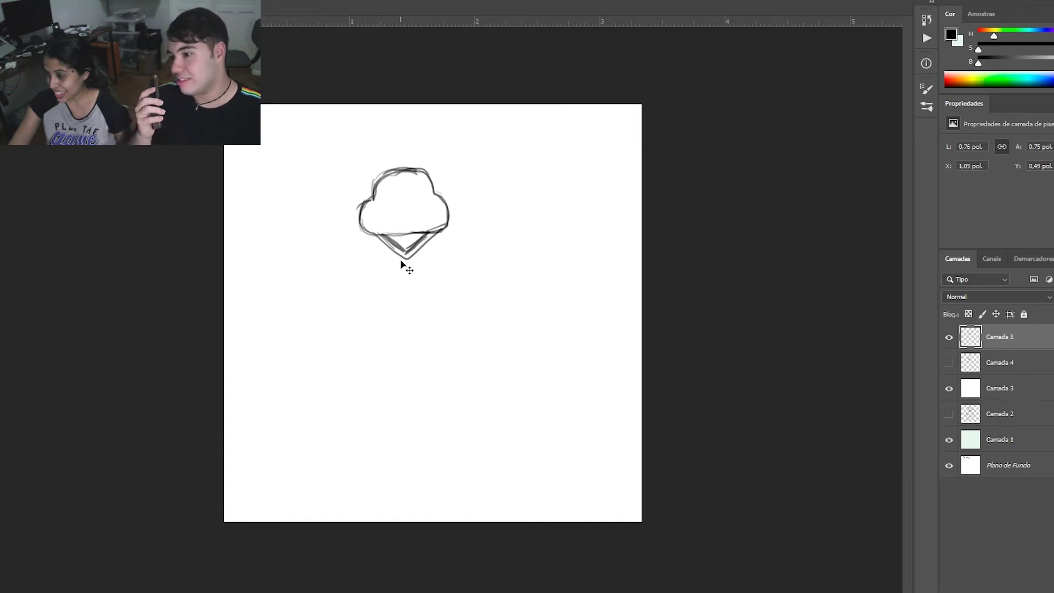
Sketch pointed cape-collar wings on both sides of the V, about 1.08 in wide from tip to tip
mouse_move(362, 226)
left_mouse_down()
mouse_move(352, 228)
mouse_move(360, 241)
mouse_move(404, 259)
mouse_move(476, 232)
left_mouse_up()
key("ctrl+z")
mouse_move(409, 258)
left_mouse_down()
mouse_move(473, 230)
mouse_move(449, 224)
mouse_move(475, 230)
left_mouse_up()
left_click_drag(448, 223, 474, 230)
left_click_drag(415, 255, 471, 229)
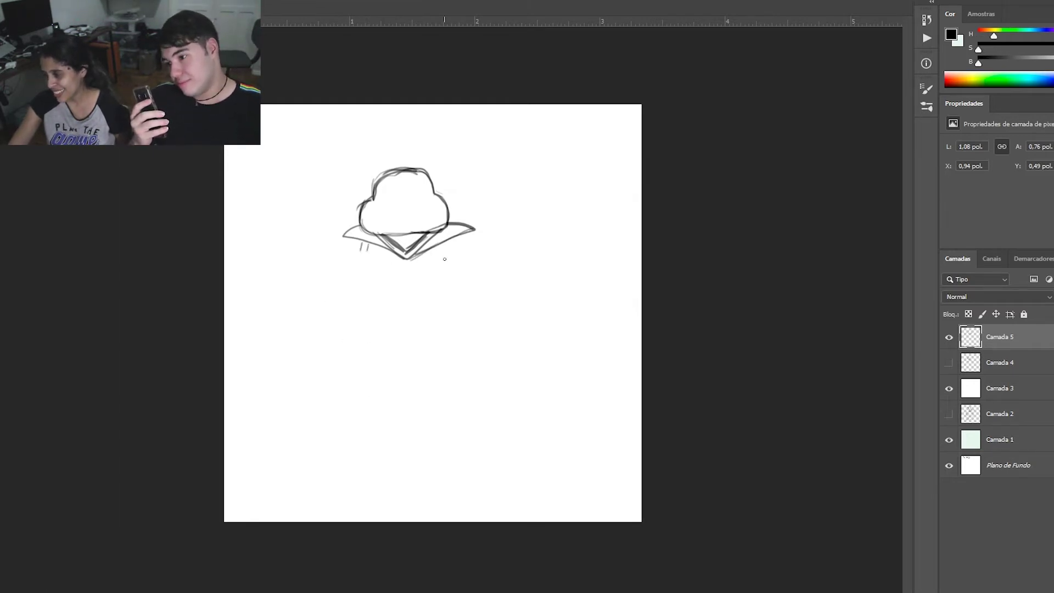
left_click_drag(450, 242, 464, 247)
key("ctrl+z")
key("ctrl+z")
key("ctrl+z")
left_click_drag(365, 244, 356, 254)
key("ctrl+z")
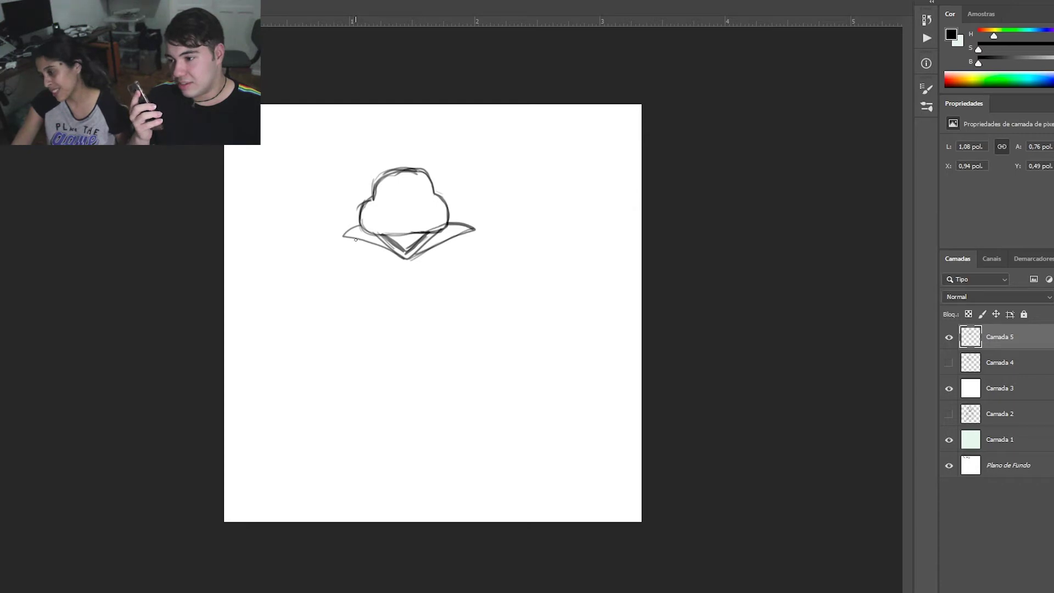
Sketch the left arm with a cuffed sleeve and fingered hand below the collar, plus the upper lines of the right arm
mouse_move(352, 244)
left_mouse_down()
mouse_move(347, 252)
mouse_move(367, 257)
left_mouse_up()
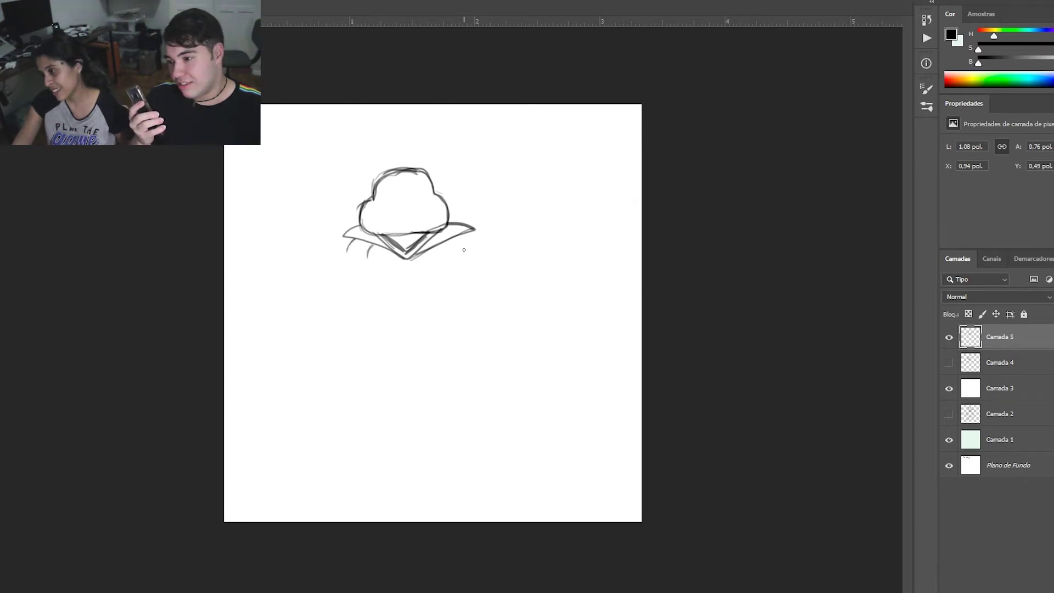
mouse_move(449, 242)
left_mouse_down()
mouse_move(459, 252)
mouse_move(476, 244)
mouse_move(459, 252)
left_mouse_up()
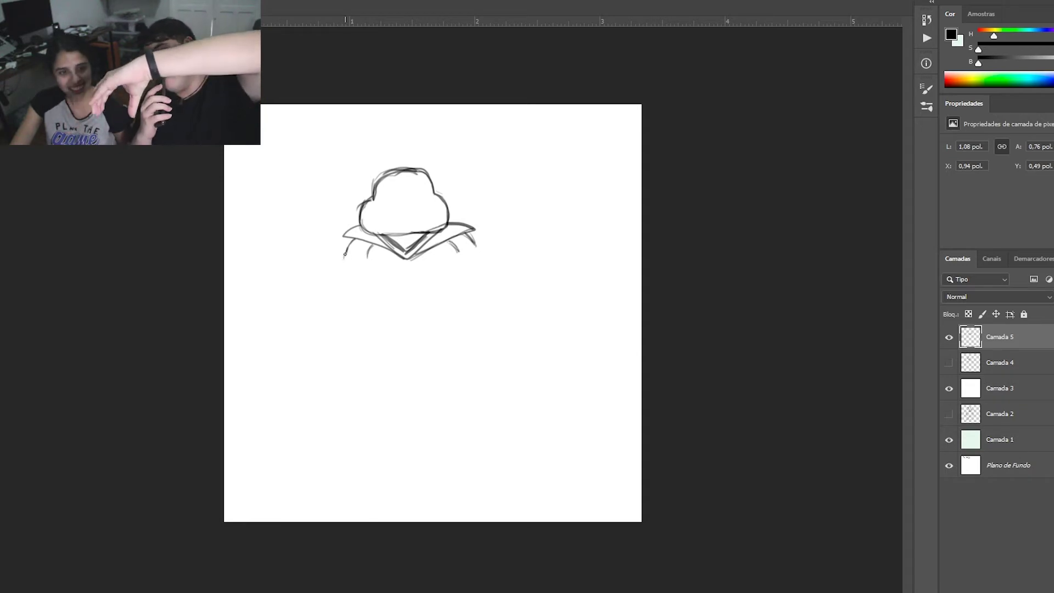
mouse_move(346, 252)
left_mouse_down()
mouse_move(365, 256)
mouse_move(369, 269)
left_mouse_up()
mouse_move(366, 268)
left_mouse_down()
mouse_move(348, 246)
mouse_move(364, 264)
mouse_move(351, 263)
mouse_move(344, 250)
mouse_move(357, 262)
mouse_move(371, 251)
mouse_move(370, 267)
mouse_move(369, 245)
mouse_move(345, 264)
mouse_move(345, 283)
mouse_move(371, 268)
left_mouse_up()
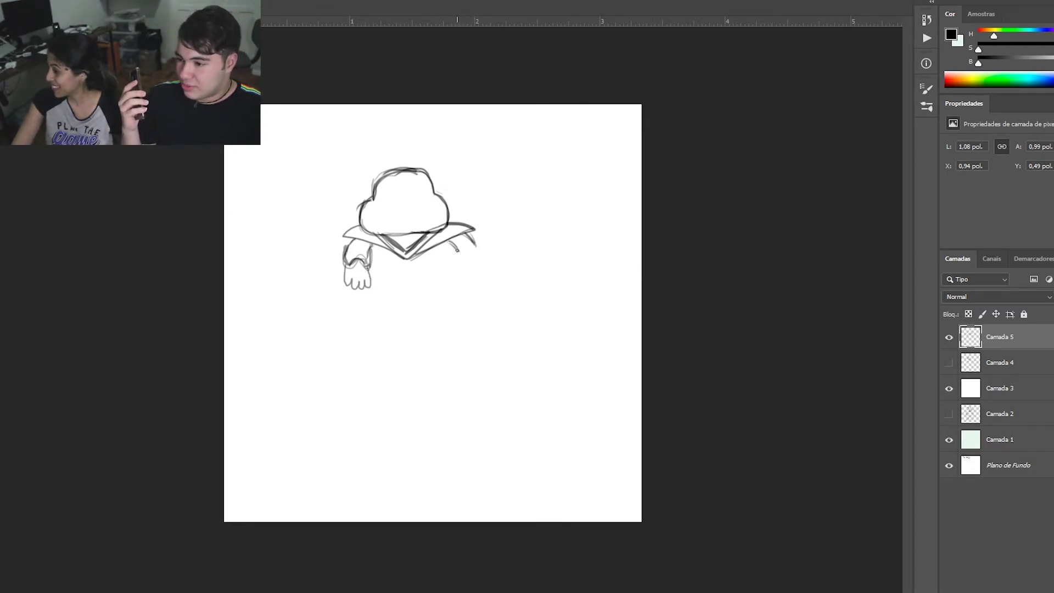
Complete the right arm with a matching cuff and fingered hand, and reinforce the inner sleeve lines of both arms
mouse_move(455, 249)
left_mouse_down()
mouse_move(460, 269)
mouse_move(479, 268)
mouse_move(461, 268)
mouse_move(447, 241)
mouse_move(479, 266)
mouse_move(471, 239)
mouse_move(461, 285)
mouse_move(482, 285)
mouse_move(481, 265)
mouse_move(483, 278)
left_mouse_up()
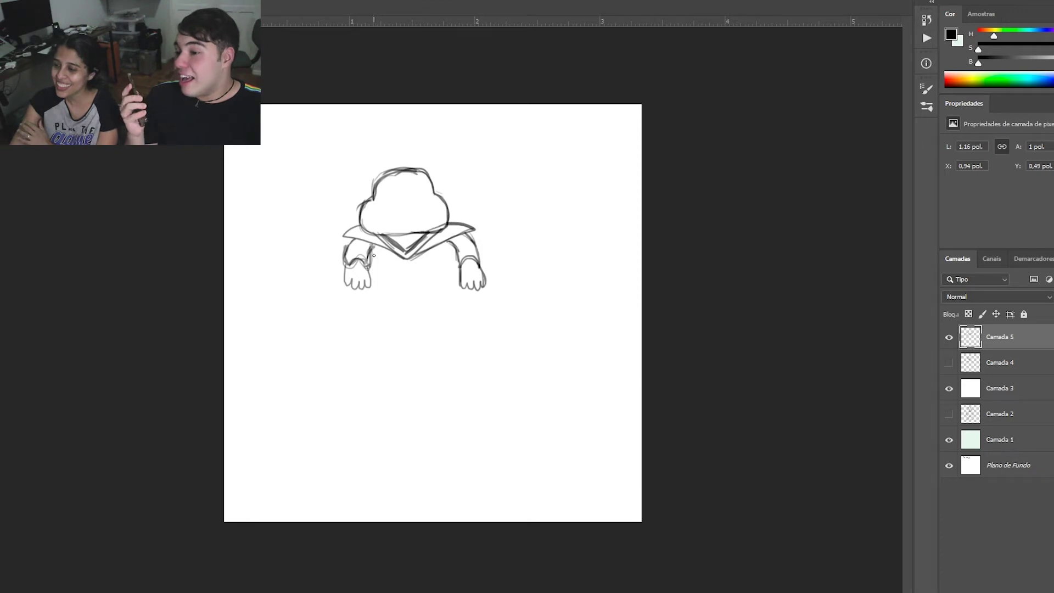
left_click_drag(374, 246, 368, 268)
mouse_move(455, 248)
left_mouse_down()
mouse_move(457, 261)
mouse_move(444, 244)
mouse_move(459, 263)
left_mouse_up()
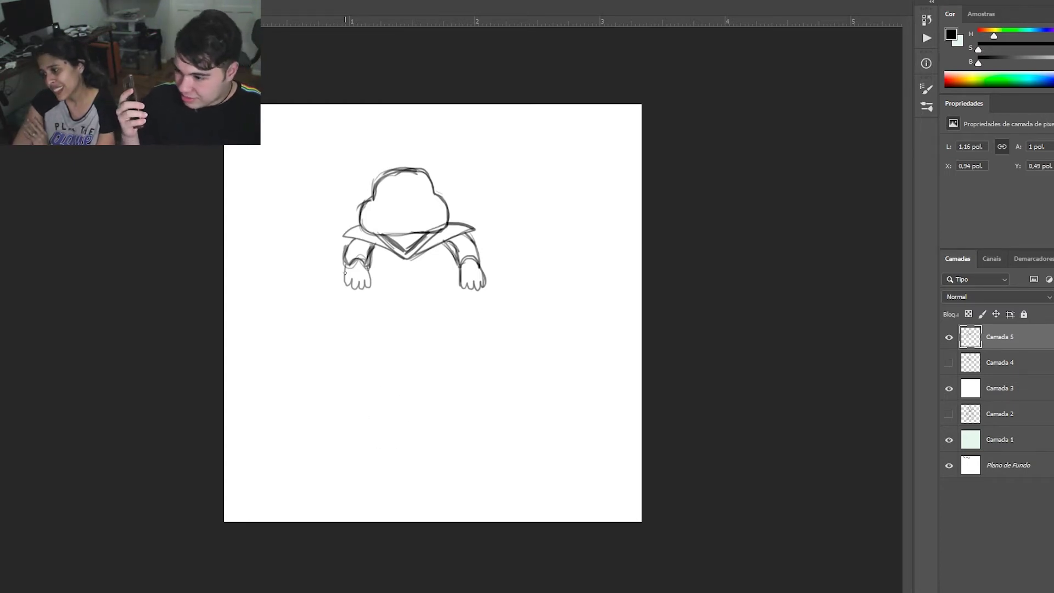
left_click_drag(376, 246, 377, 278)
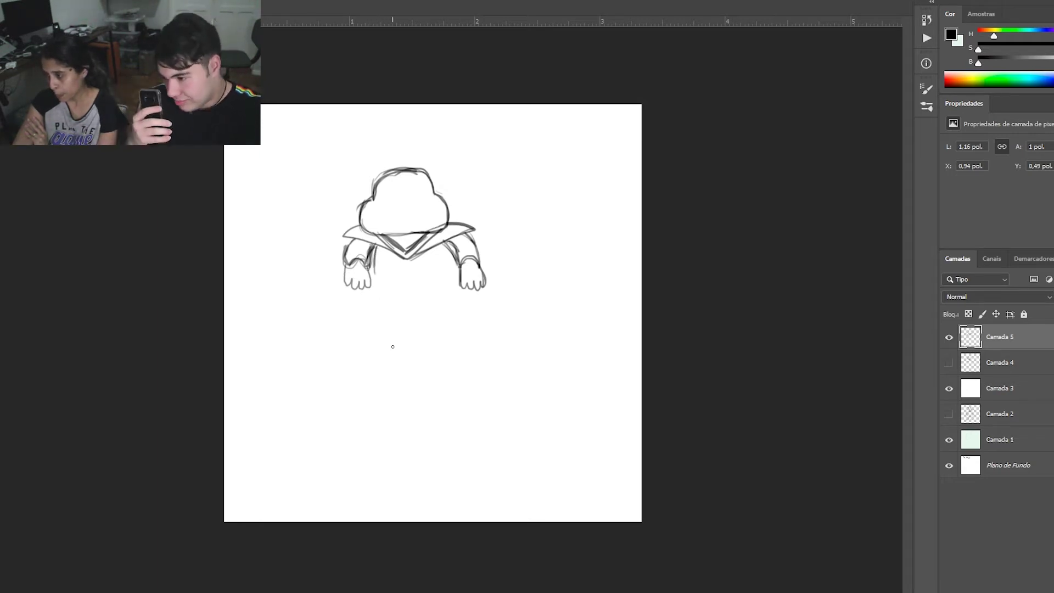
key("v")
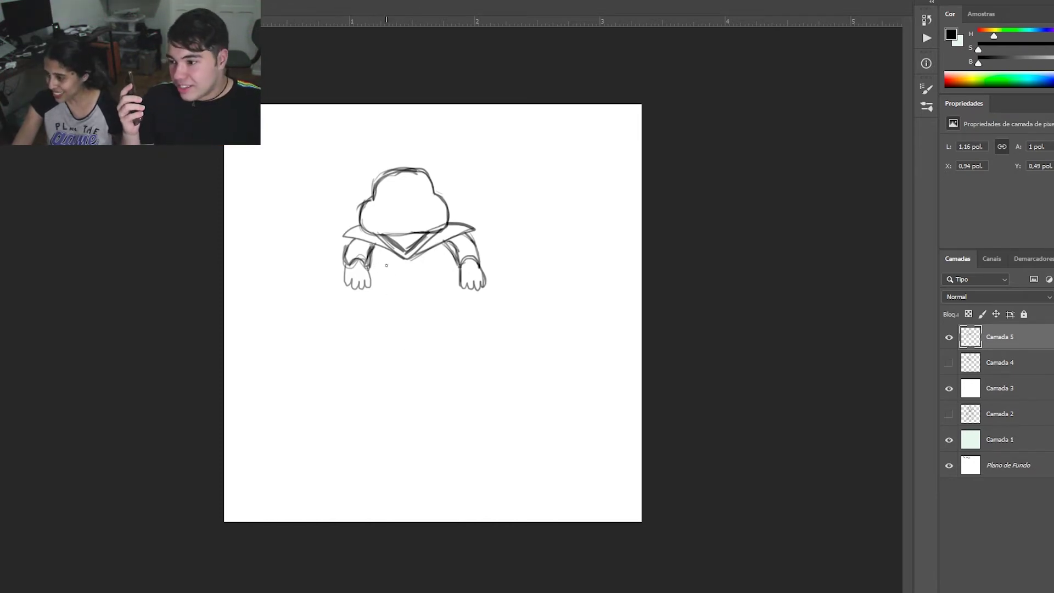
Sketch the cape's left edge curving down from the collar tip to hand level
left_click_drag(340, 238, 331, 284)
left_click_drag(476, 228, 495, 277)
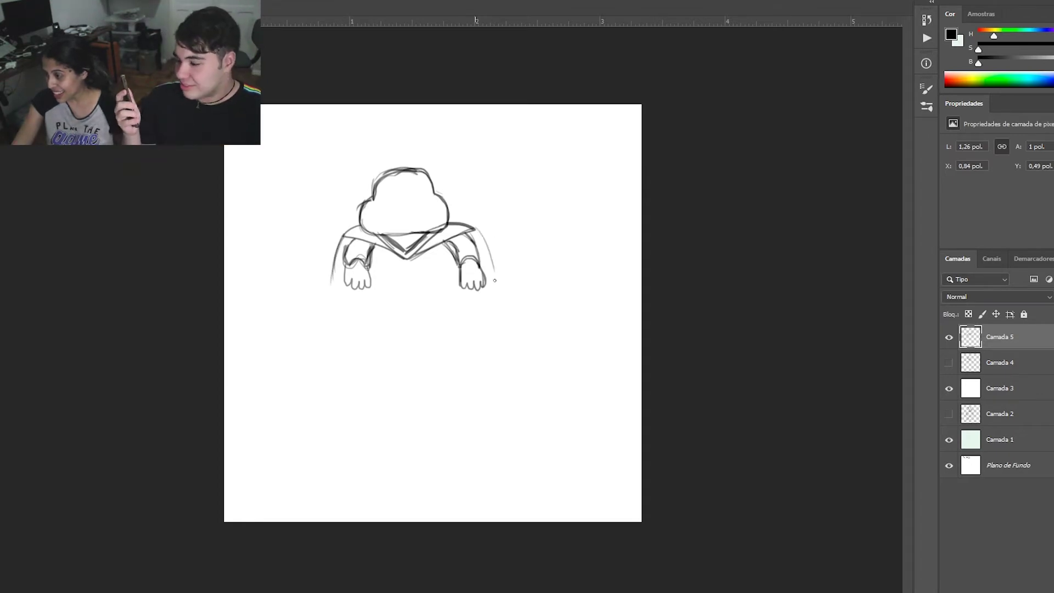
left_click_drag(476, 230, 494, 281)
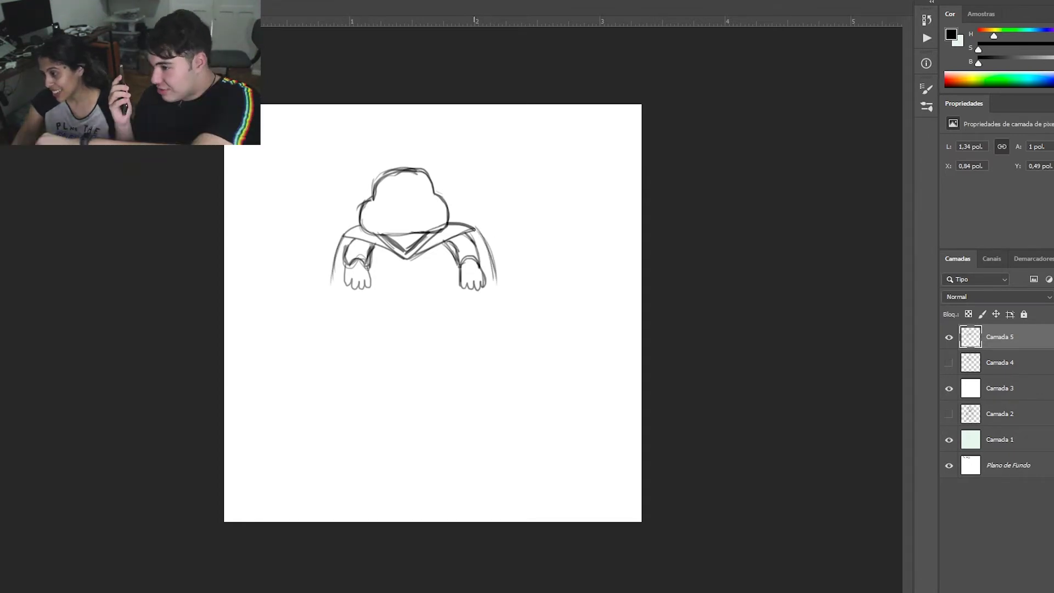
key("ctrl+z")
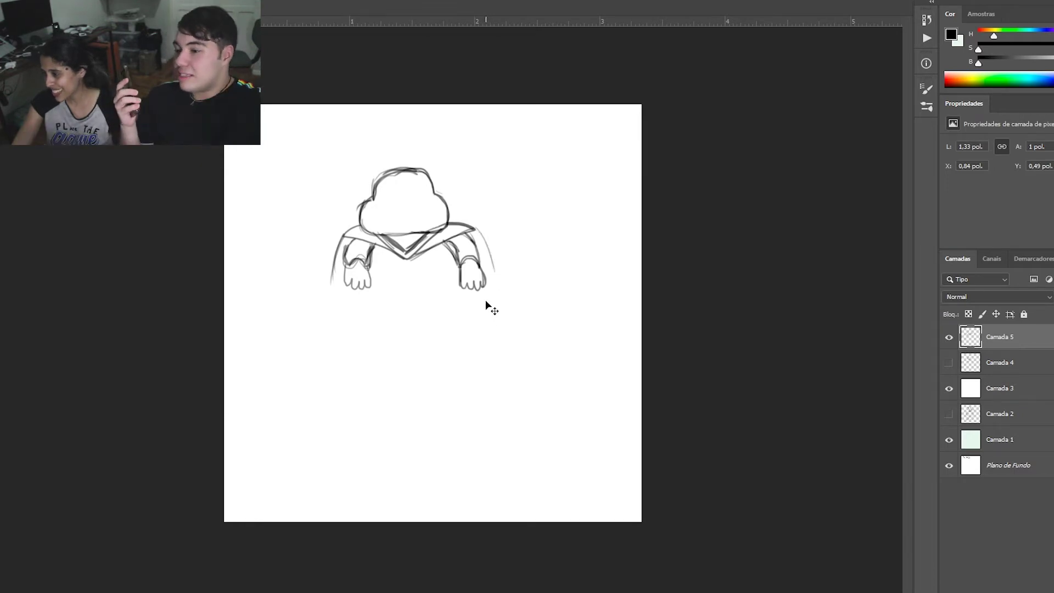
key("ctrl+z")
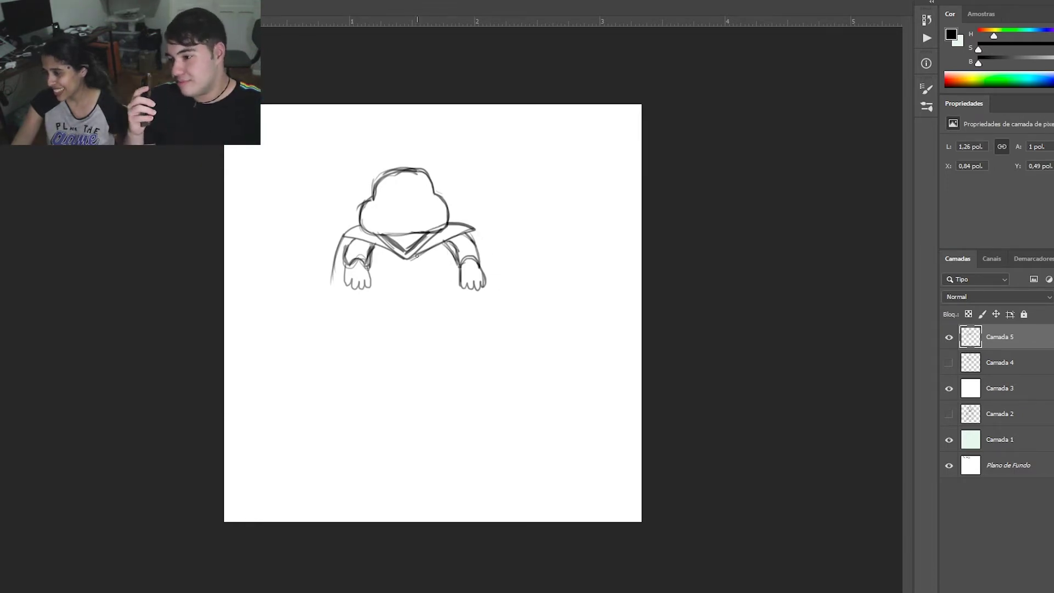
mouse_move(344, 236)
left_mouse_down()
mouse_move(331, 289)
mouse_move(381, 317)
left_mouse_up()
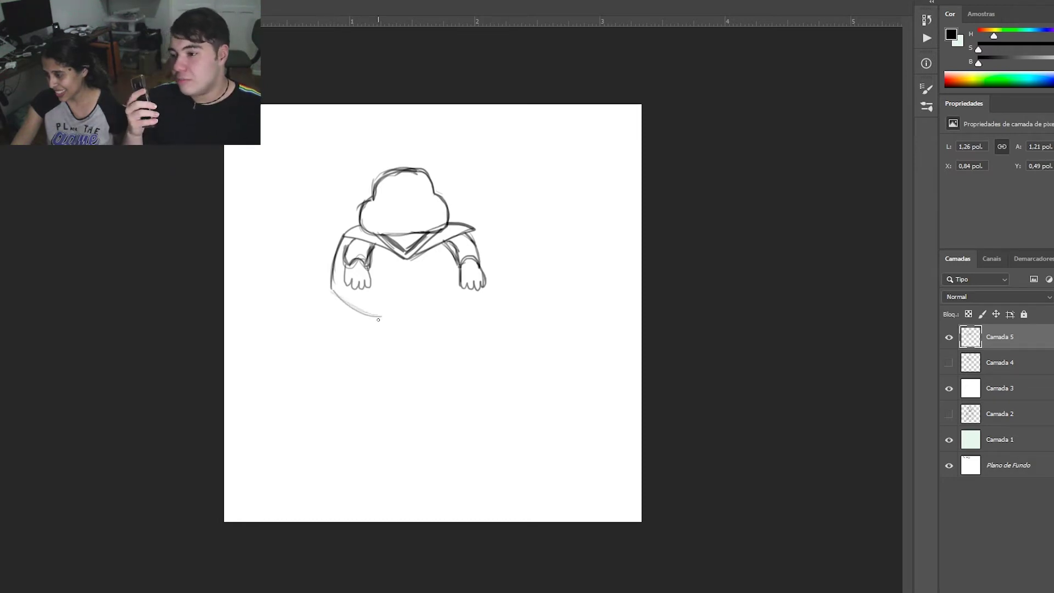
key("ctrl+z")
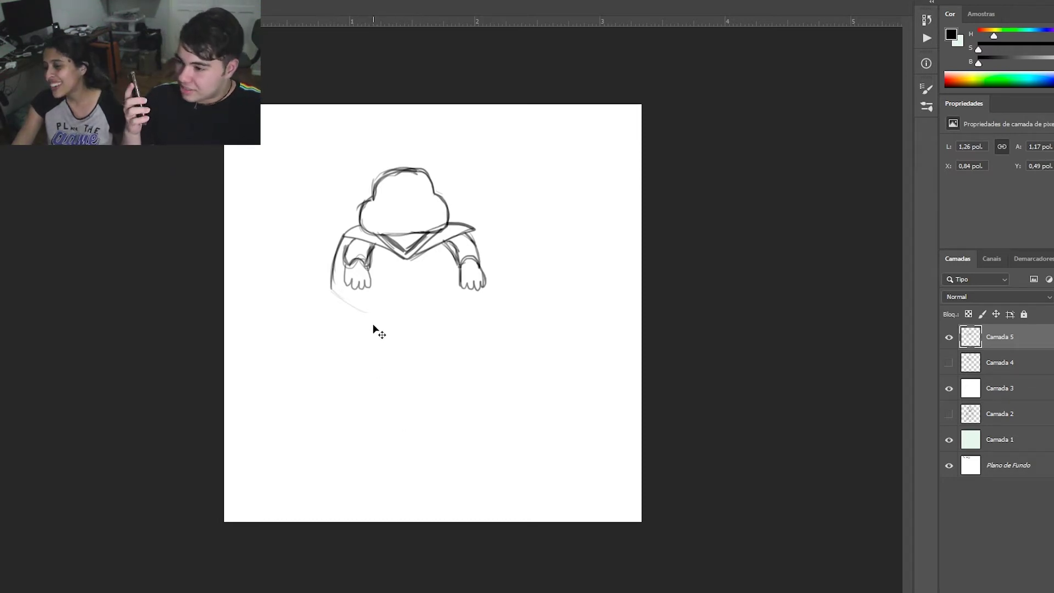
key("ctrl+z")
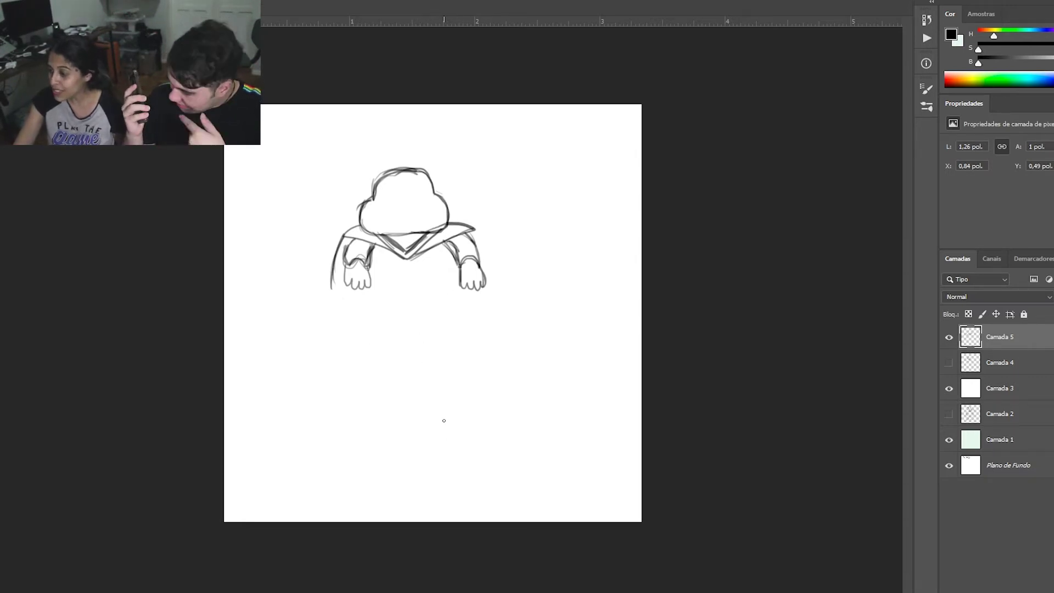
Lasso the right arm and hand and cut them out of the sketch
key("l")
mouse_move(441, 249)
left_mouse_down()
mouse_move(508, 283)
mouse_move(491, 233)
mouse_move(449, 241)
left_mouse_up()
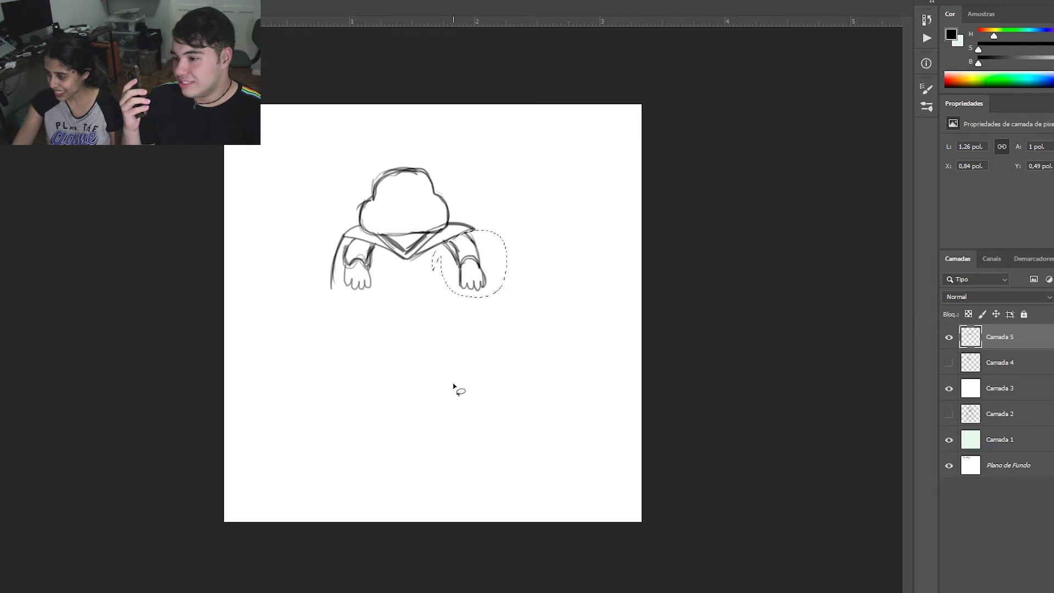
key("ctrl+x")
key("v")
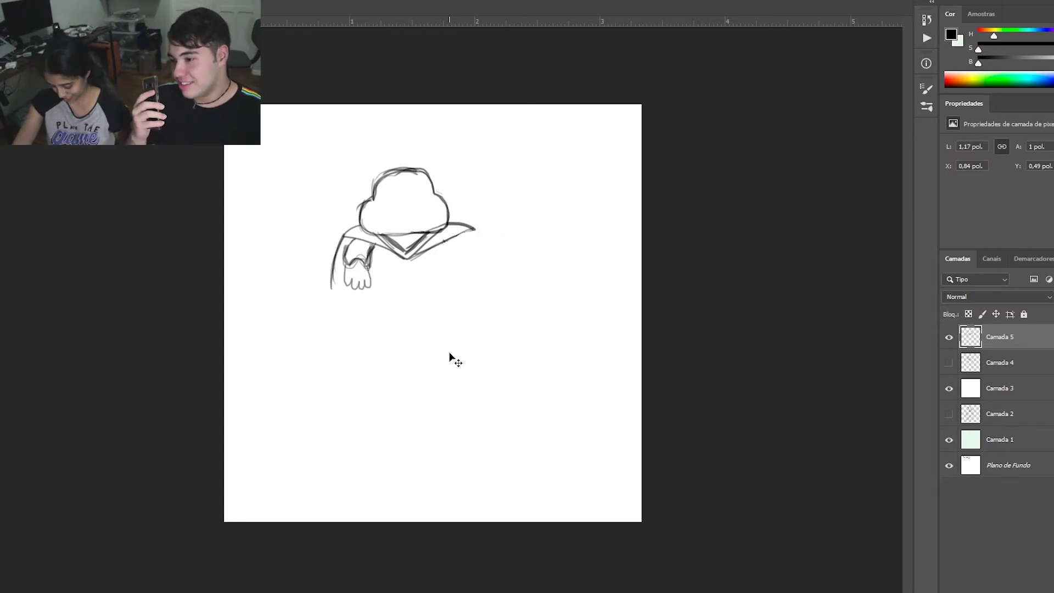
key("l")
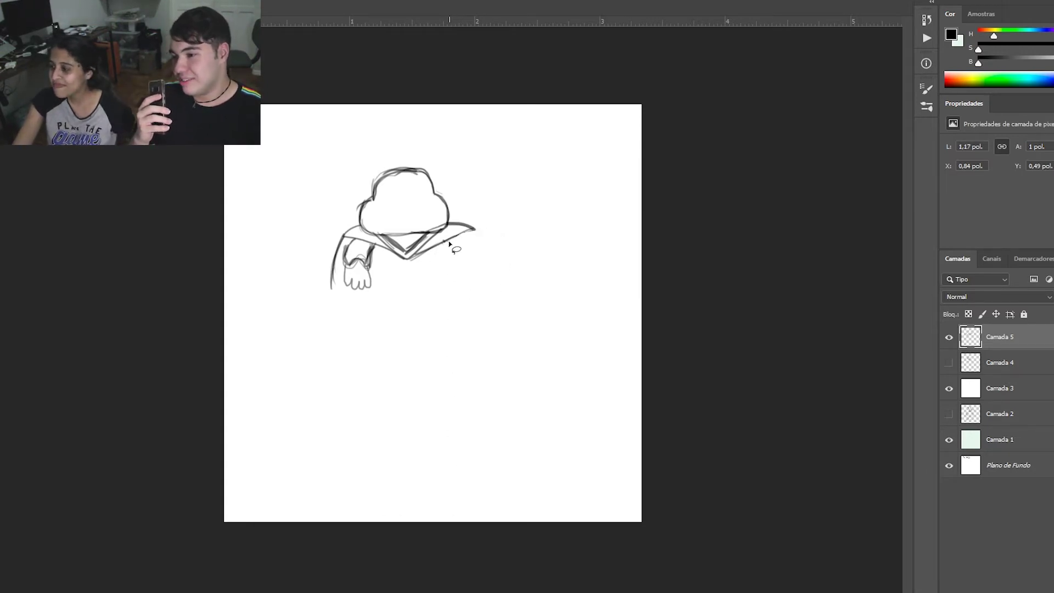
Brush in the right side of the torso with a short arm contour beside it, and close the body with a rounded lower edge
key("b")
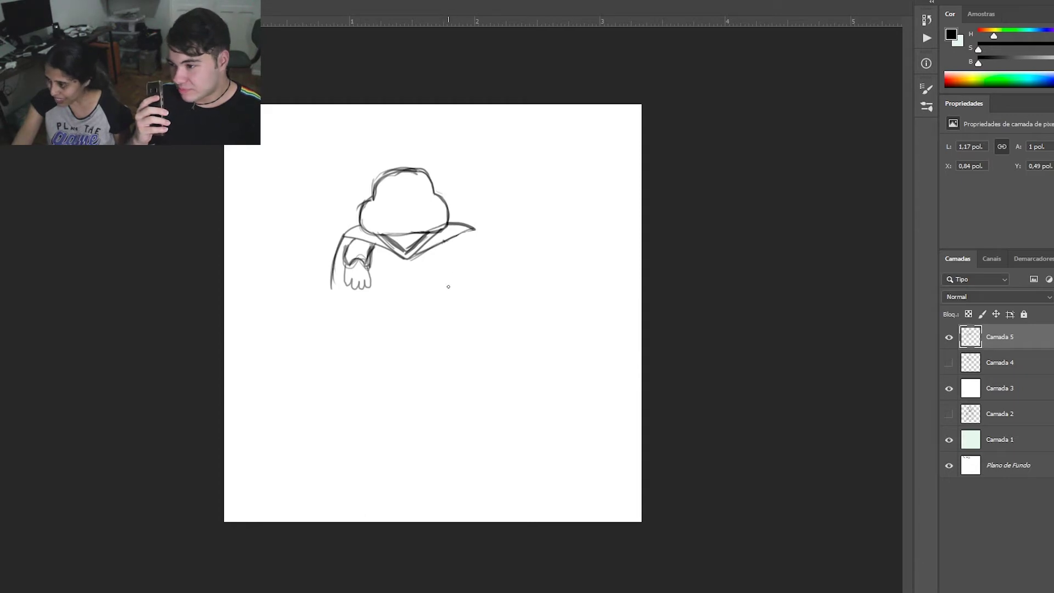
mouse_move(443, 244)
left_mouse_down()
mouse_move(452, 278)
mouse_move(441, 295)
mouse_move(444, 243)
mouse_move(454, 283)
mouse_move(458, 263)
mouse_move(472, 284)
left_mouse_up()
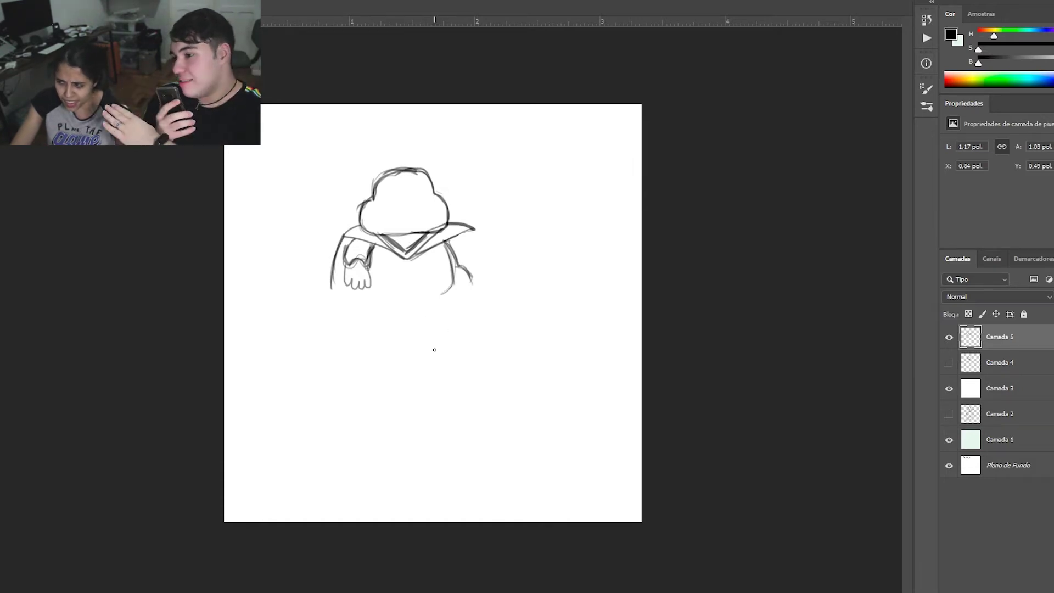
mouse_move(366, 291)
left_mouse_down()
mouse_move(444, 292)
mouse_move(362, 289)
mouse_move(447, 287)
left_mouse_up()
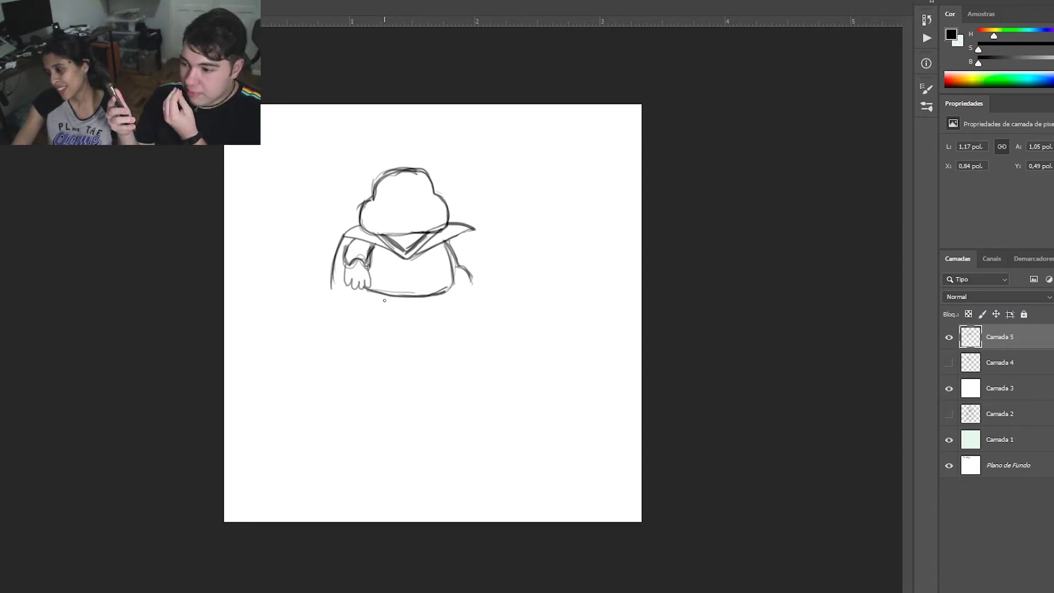
Sketch two rounded feet under the body, a rounder left one and a wider oval right one
mouse_move(382, 296)
left_mouse_down()
mouse_move(379, 314)
mouse_move(400, 316)
mouse_move(403, 301)
mouse_move(403, 313)
mouse_move(383, 318)
mouse_move(378, 296)
mouse_move(442, 314)
mouse_move(440, 296)
left_mouse_up()
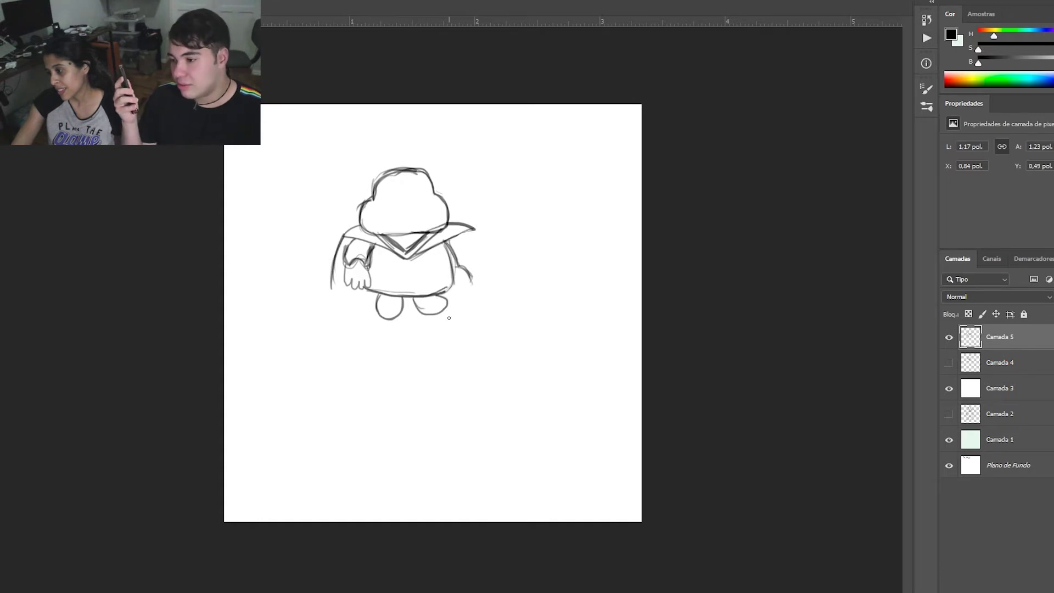
key("ctrl+z")
mouse_move(417, 296)
left_mouse_down()
mouse_move(450, 307)
mouse_move(451, 296)
mouse_move(427, 313)
mouse_move(413, 297)
mouse_move(384, 311)
mouse_move(377, 295)
mouse_move(378, 310)
mouse_move(402, 298)
left_mouse_up()
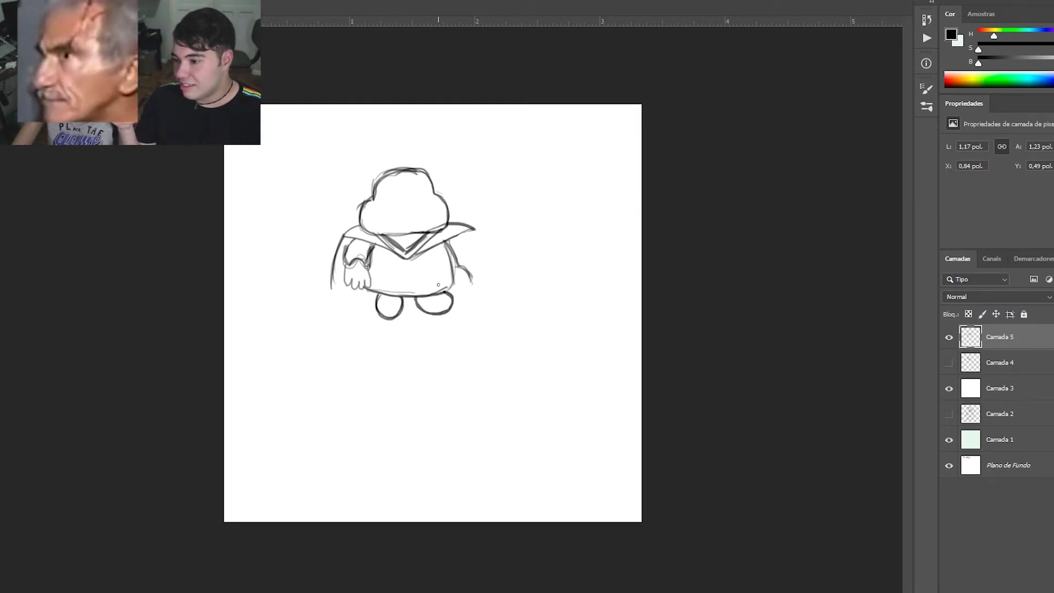
Add the small partly hidden right hand beside the torso, and close the cape's lower edge around the left arm
left_click_drag(449, 245, 456, 282)
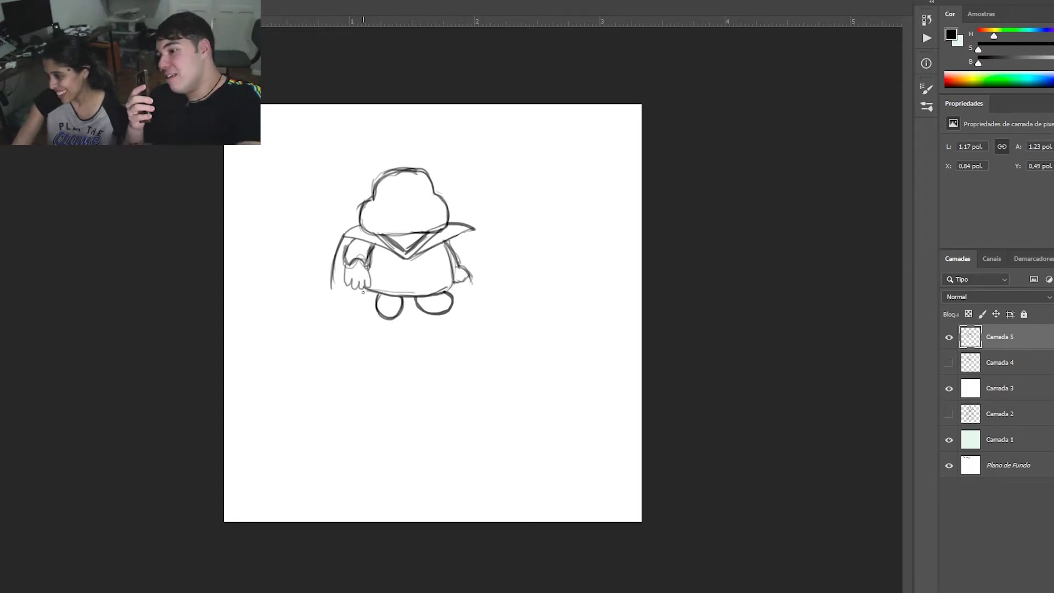
mouse_move(330, 285)
left_mouse_down()
mouse_move(376, 293)
mouse_move(332, 283)
mouse_move(376, 291)
mouse_move(339, 283)
mouse_move(342, 243)
mouse_move(326, 277)
mouse_move(377, 293)
left_mouse_up()
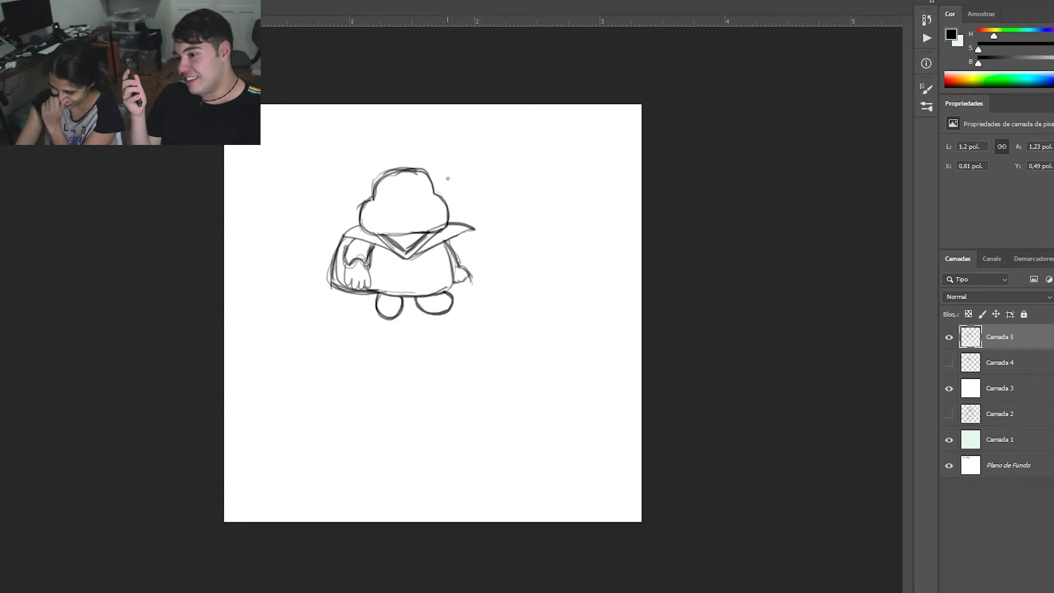
Darken the torso's right side and rounded lower edge with heavier brush strokes
mouse_move(376, 293)
left_mouse_down()
mouse_move(431, 295)
mouse_move(457, 279)
mouse_move(441, 240)
mouse_move(455, 271)
left_mouse_up()
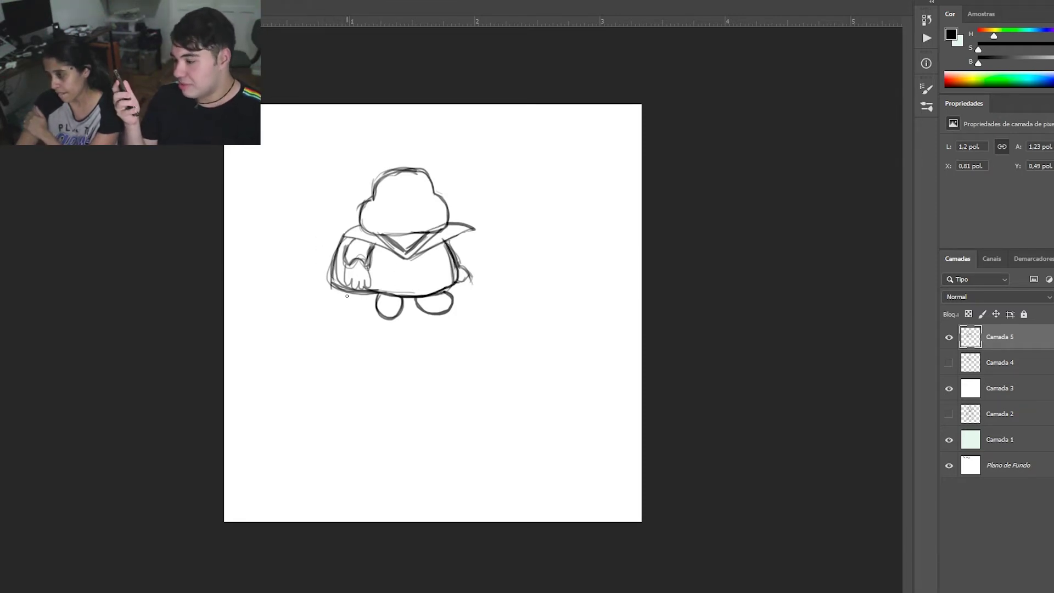
left_click_drag(364, 292, 340, 309)
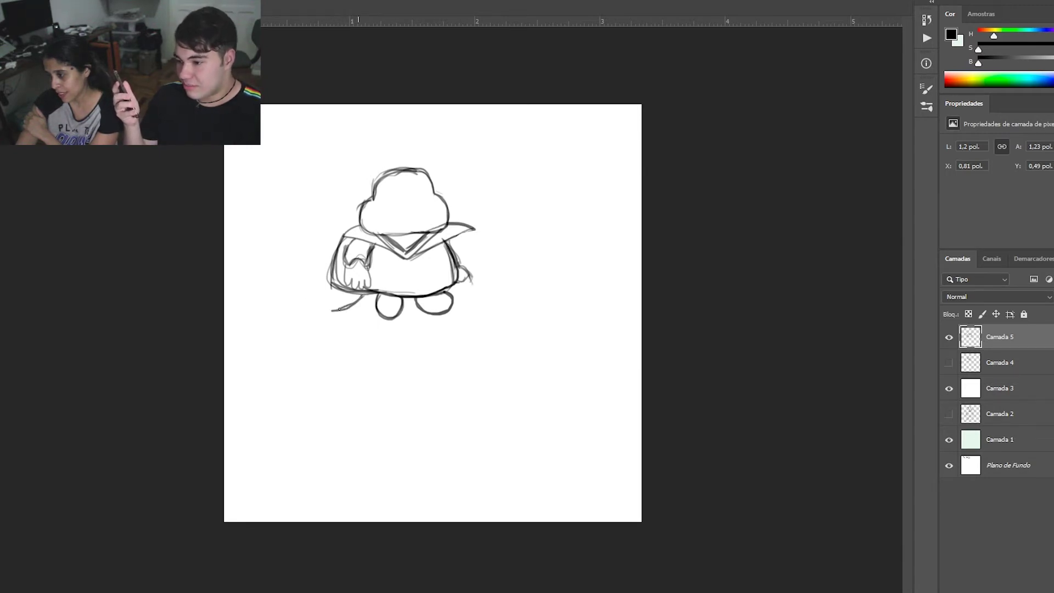
mouse_move(335, 311)
left_mouse_down()
mouse_move(326, 338)
mouse_move(332, 322)
mouse_move(374, 293)
left_mouse_up()
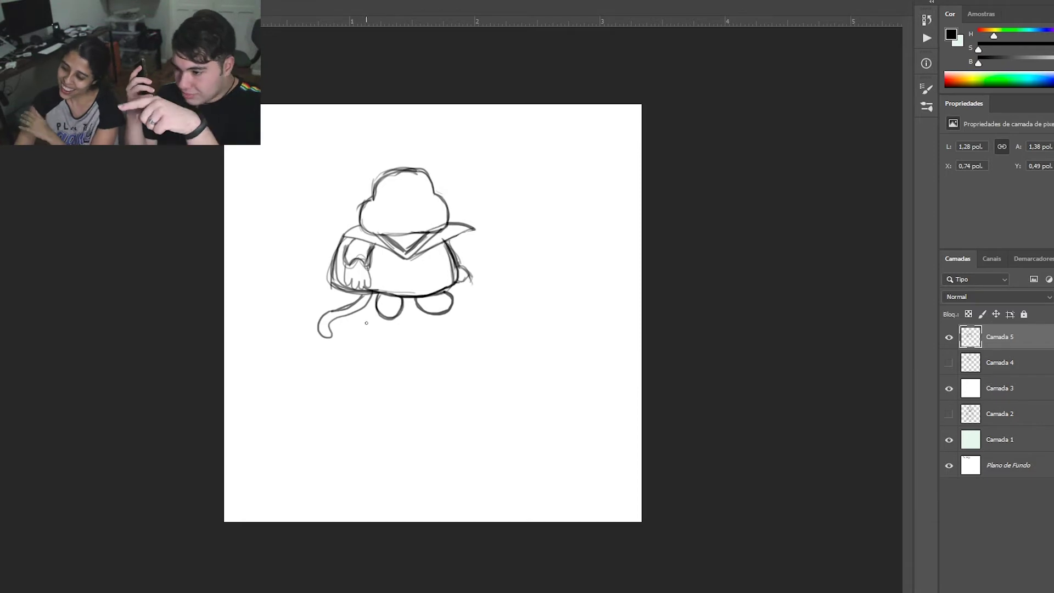
key("ctrl+z")
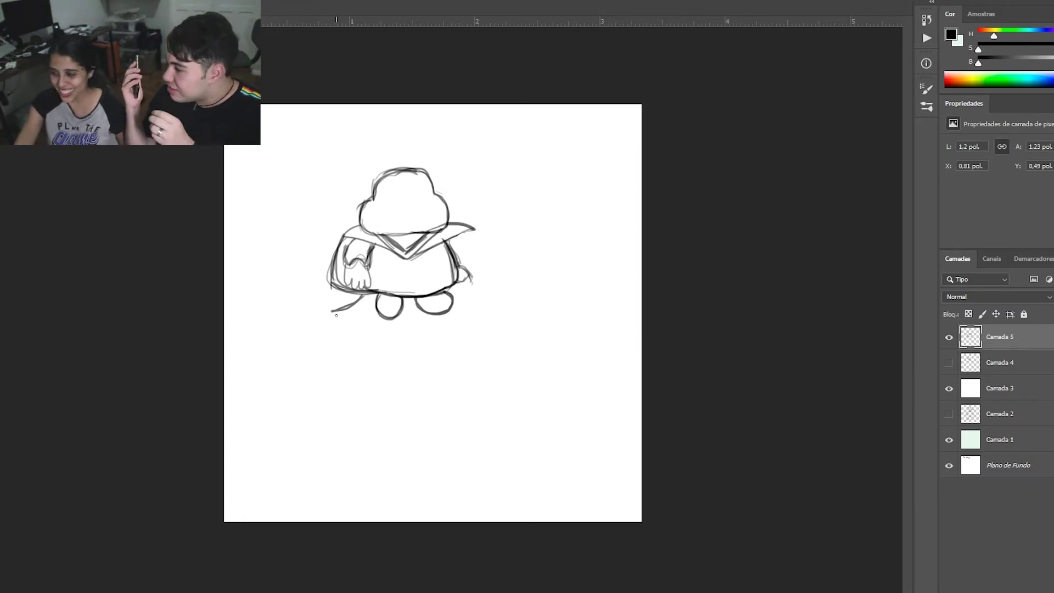
key("ctrl+z")
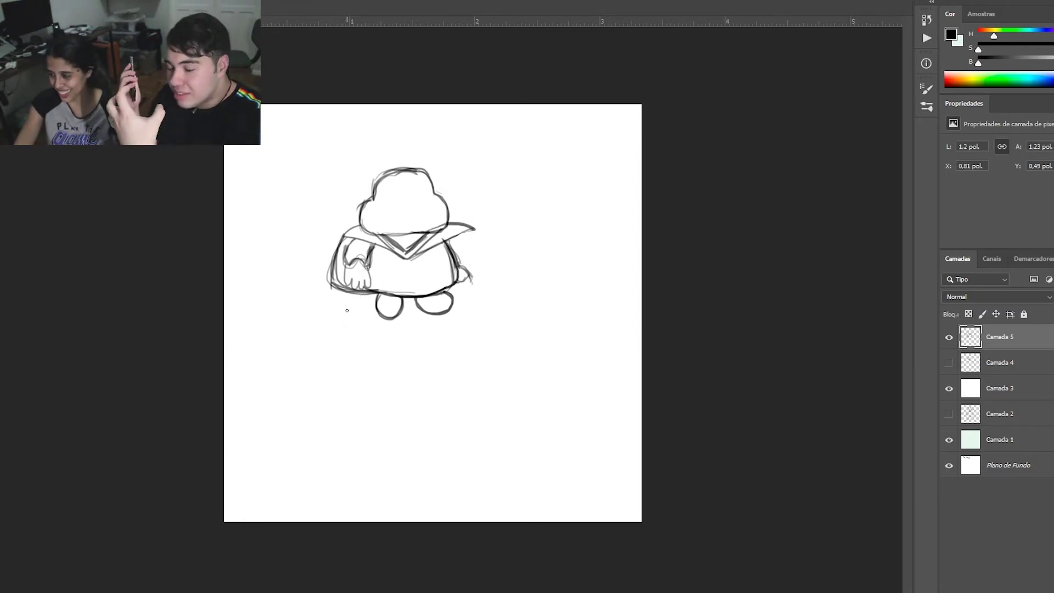
Sketch a large horizontal oval beside the left foot, just below the cape's lower edge
mouse_move(352, 291)
left_mouse_down()
mouse_move(326, 309)
mouse_move(330, 323)
mouse_move(378, 303)
left_mouse_up()
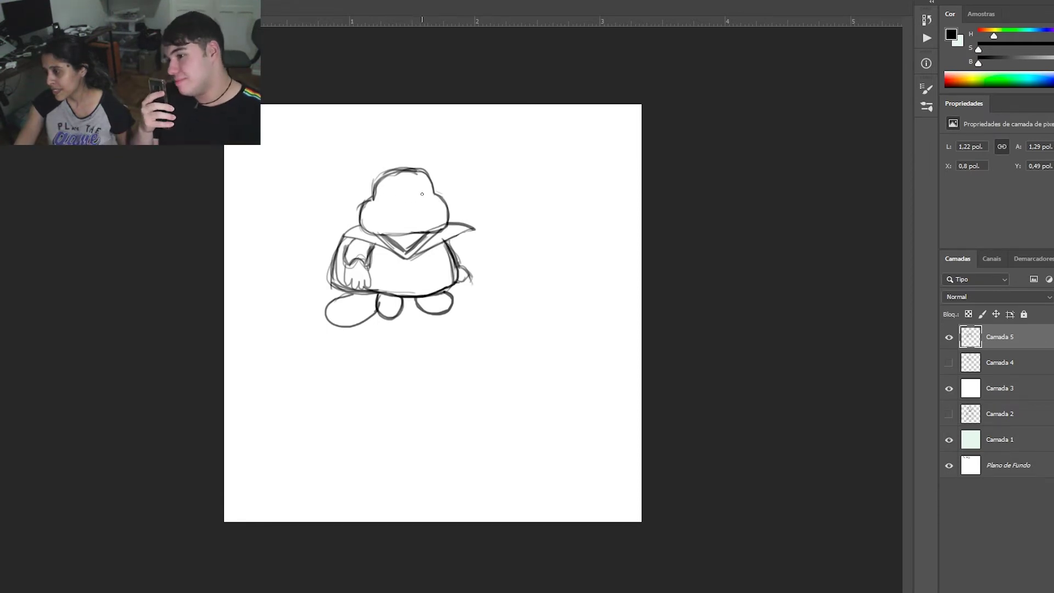
mouse_move(423, 186)
left_mouse_down()
mouse_move(415, 196)
mouse_move(433, 199)
mouse_move(423, 207)
mouse_move(398, 193)
mouse_move(398, 215)
mouse_move(383, 200)
mouse_move(389, 190)
left_mouse_up()
key("ctrl+z")
key("ctrl+z")
key("ctrl+z")
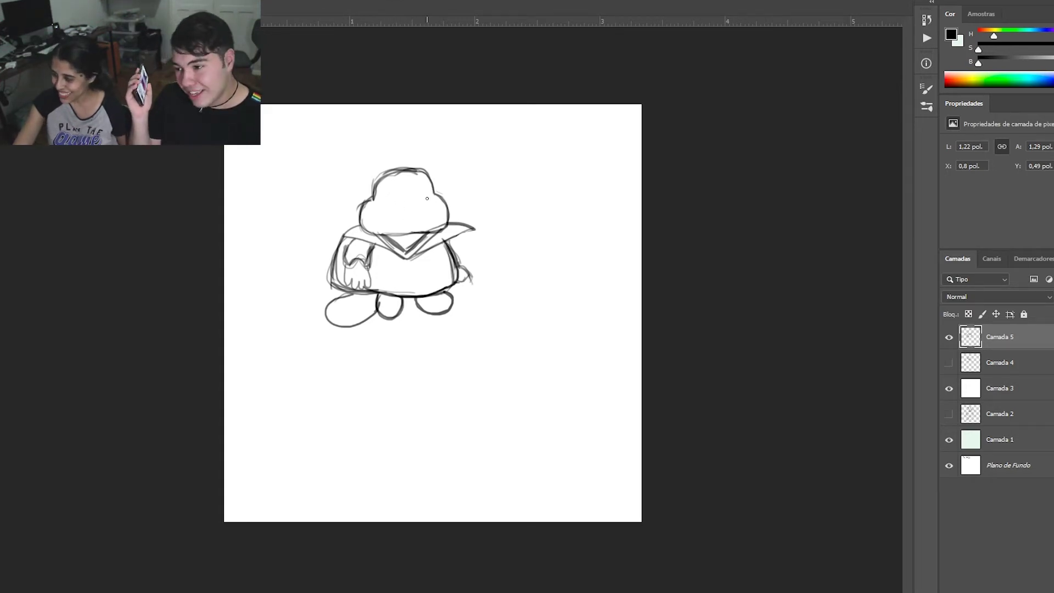
Sketch two round eyes with shaded pupils on the head, the right one cut by the face's edge
left_click_drag(425, 194, 425, 199)
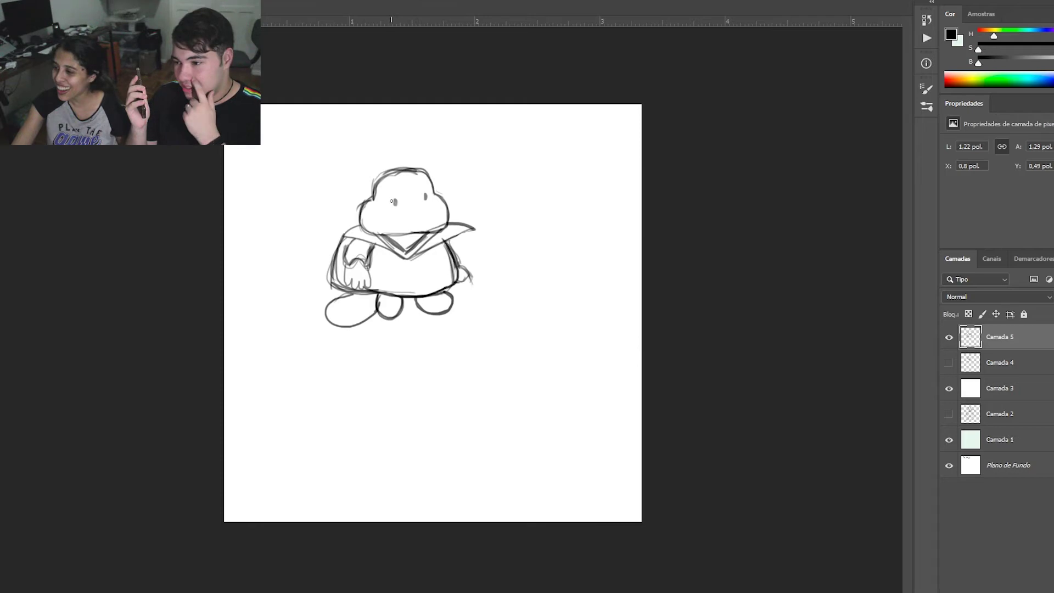
mouse_move(389, 198)
left_mouse_down()
mouse_move(400, 196)
mouse_move(393, 207)
left_mouse_up()
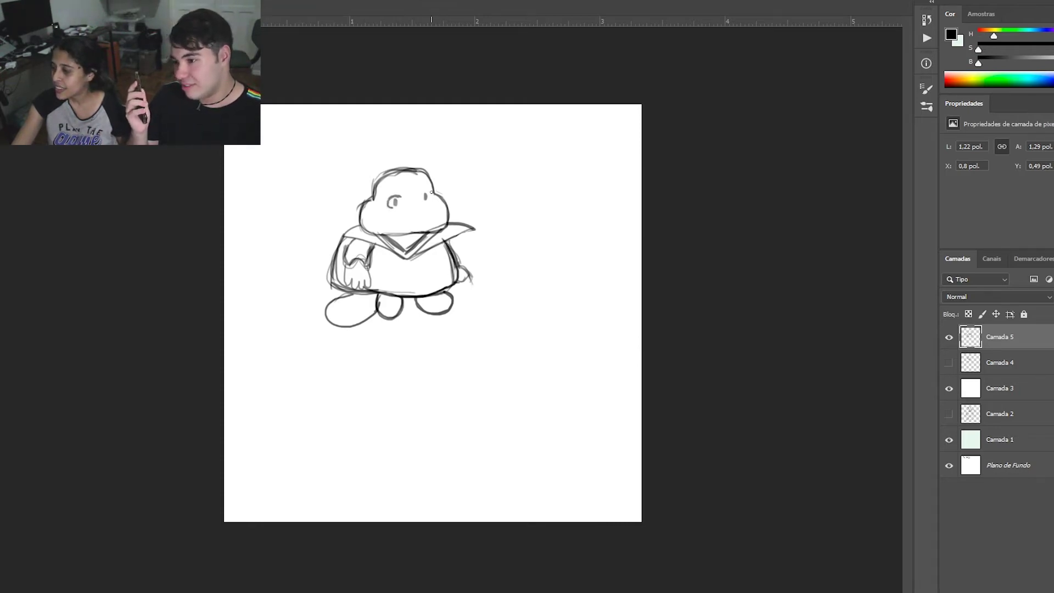
mouse_move(426, 189)
left_mouse_down()
mouse_move(434, 200)
mouse_move(392, 209)
left_mouse_up()
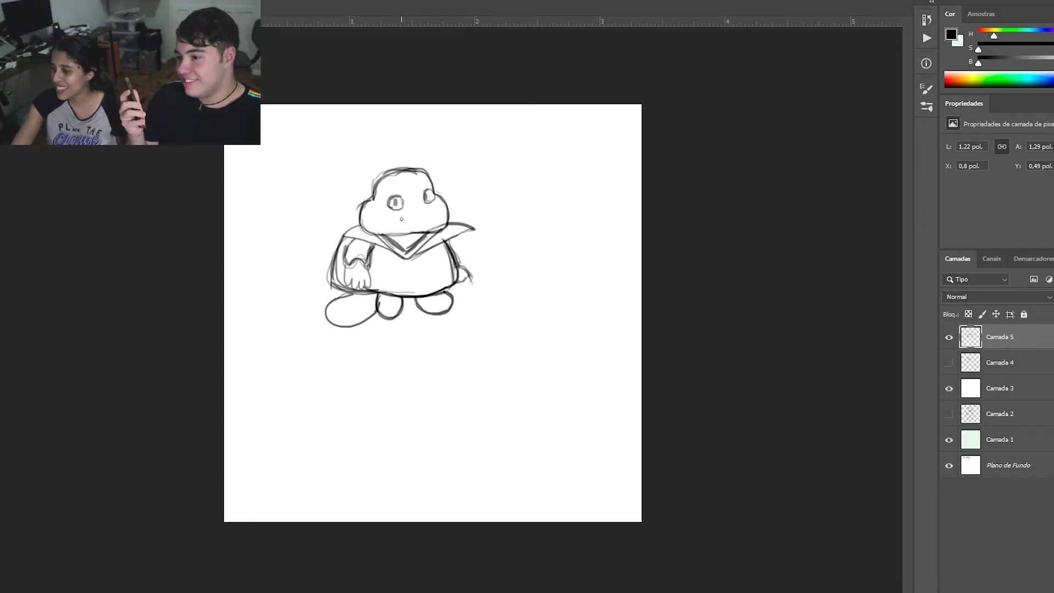
key("e")
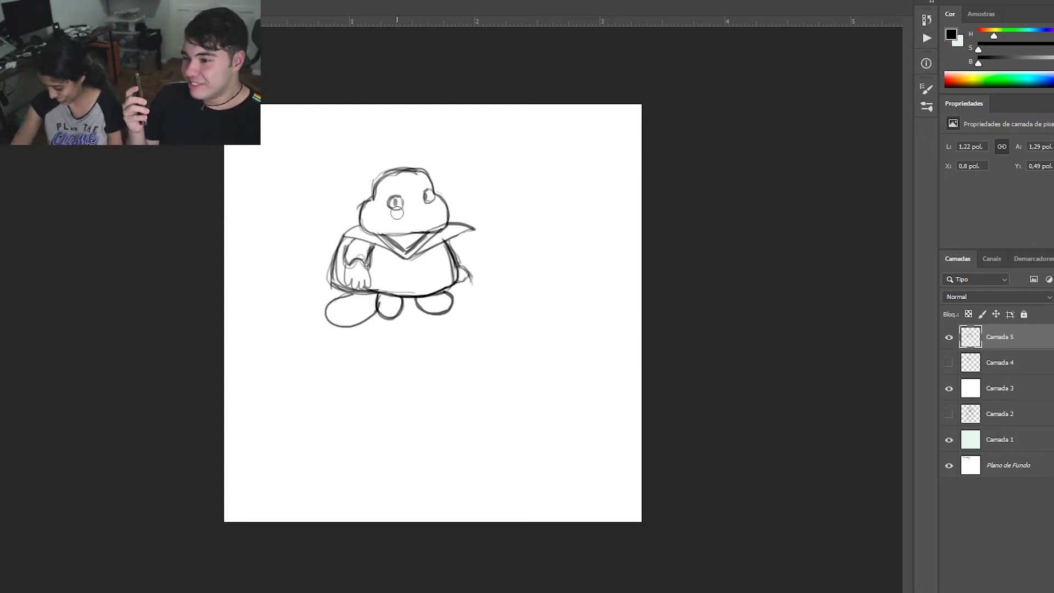
key("b")
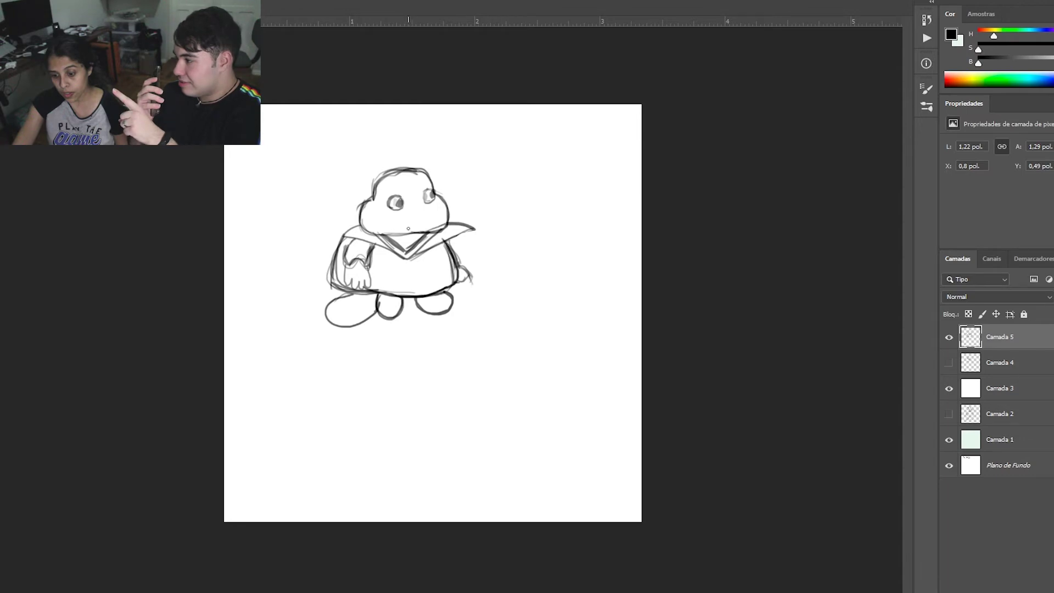
Draw a small wide nose with a short notch beneath it between the eyes
left_click_drag(413, 208, 415, 214)
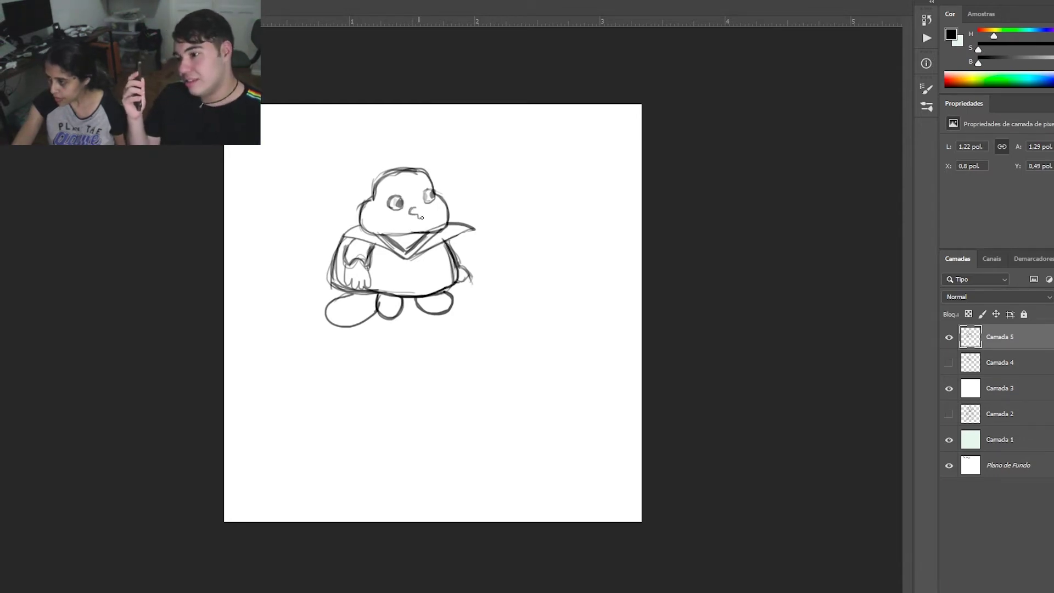
left_click_drag(428, 210, 412, 209)
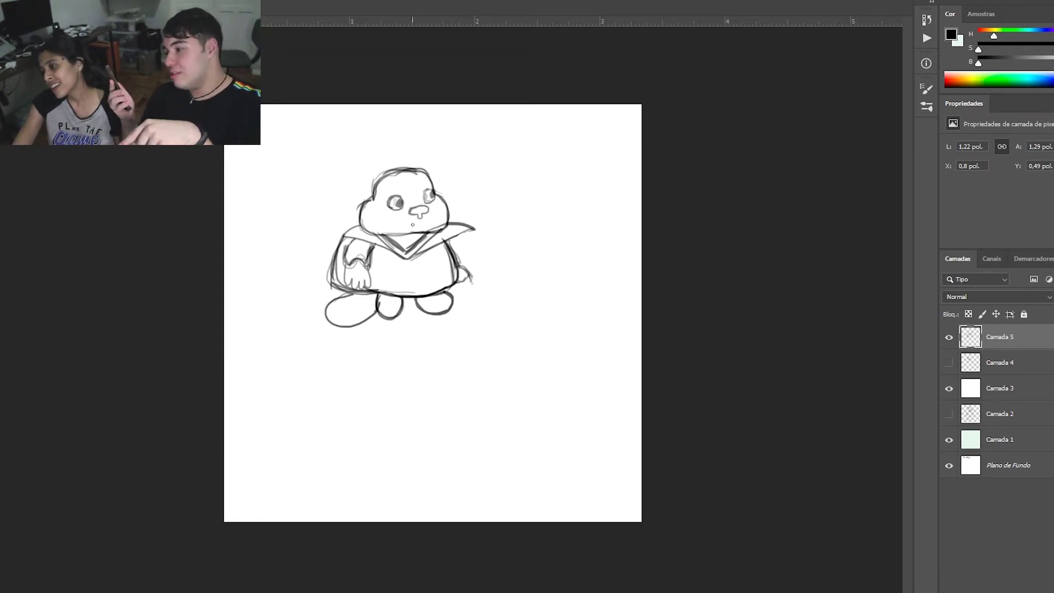
left_click_drag(439, 196, 429, 207)
key("b")
left_click_drag(408, 216, 388, 212)
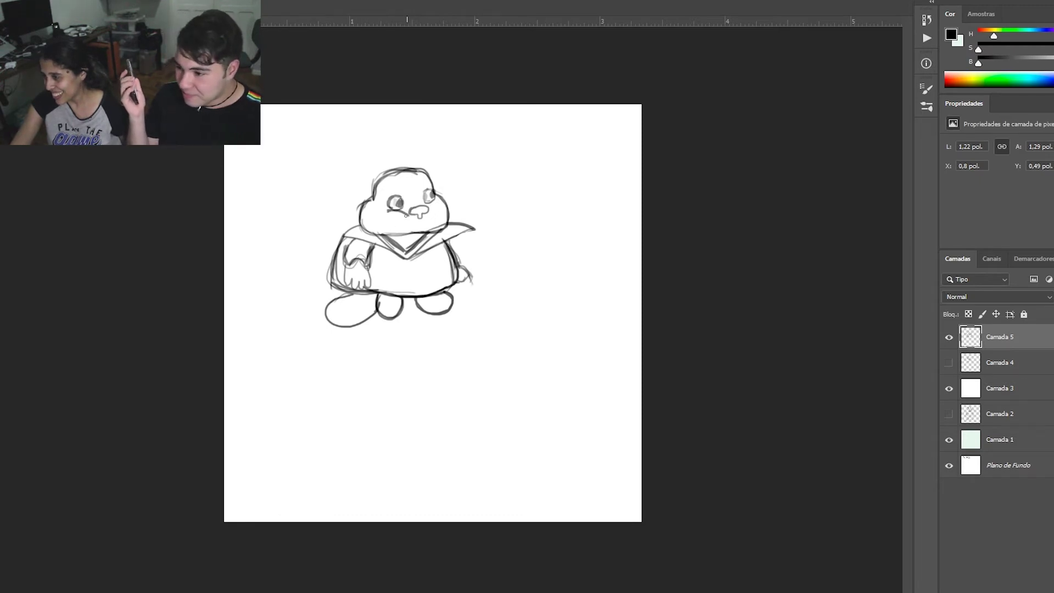
left_click_drag(408, 216, 389, 217)
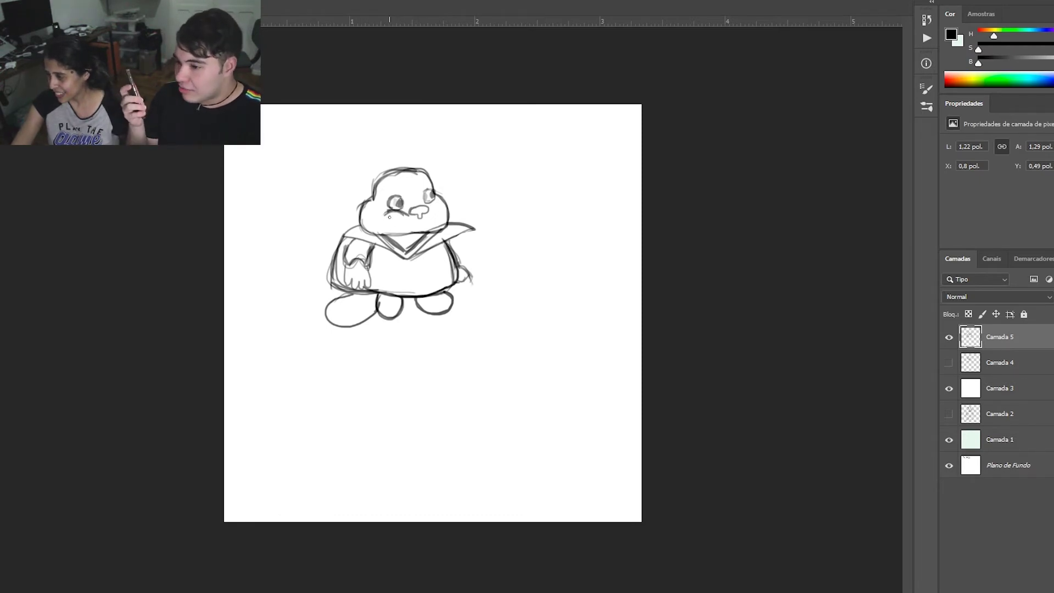
key("ctrl+z")
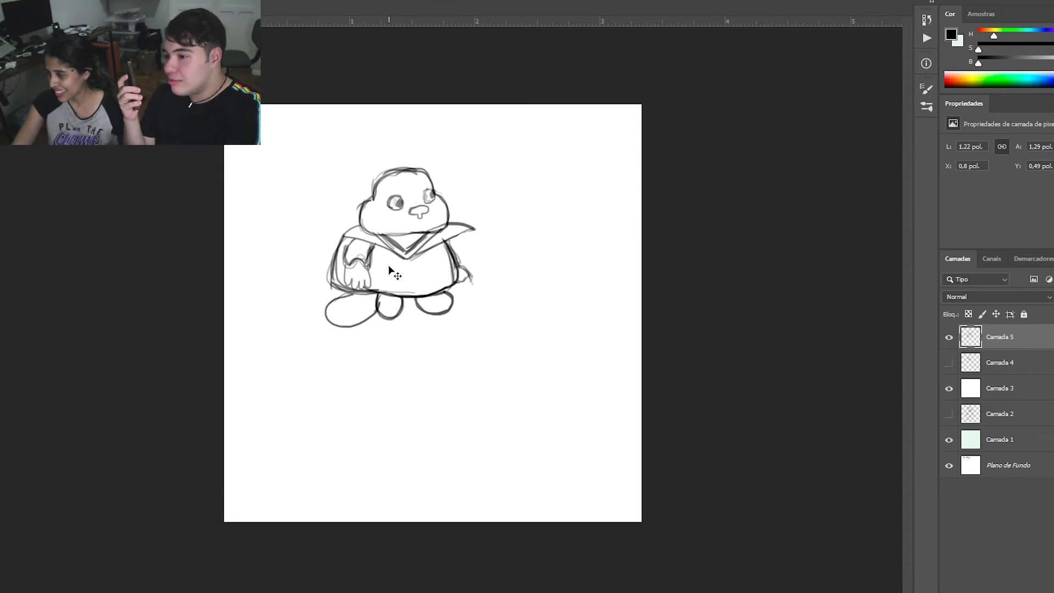
mouse_move(376, 208)
left_mouse_down()
mouse_move(399, 212)
mouse_move(377, 209)
mouse_move(399, 217)
mouse_move(383, 220)
mouse_move(399, 217)
mouse_move(387, 218)
left_mouse_up()
key("ctrl+z")
key("ctrl+z")
key("ctrl+z")
key("ctrl+z")
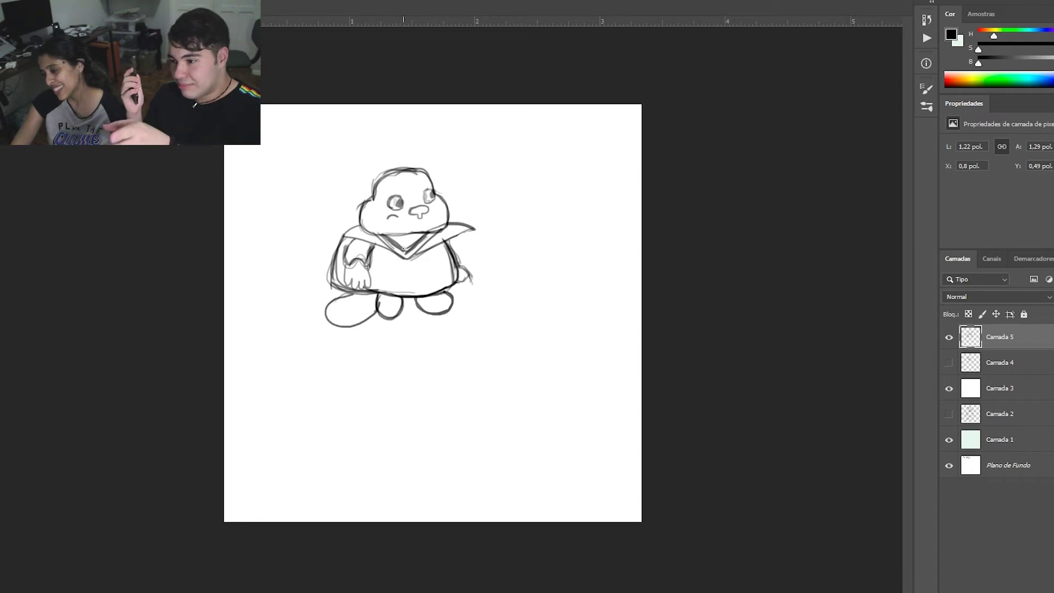
mouse_move(394, 217)
left_mouse_down()
mouse_move(404, 227)
mouse_move(397, 222)
left_mouse_up()
key("ctrl+z")
key("ctrl+z")
key("ctrl+z")
key("ctrl+z")
Sketch a cheek crease below the left eye, a smile running under the nose, and a pointed fang at the smile's left end
left_click_drag(395, 213, 392, 221)
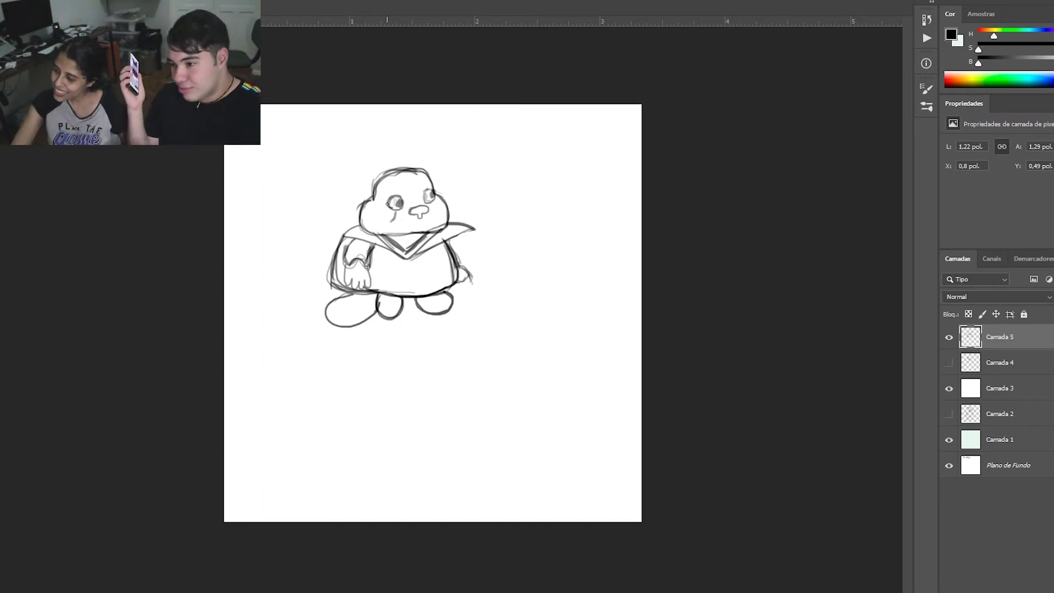
left_click_drag(385, 203, 392, 222)
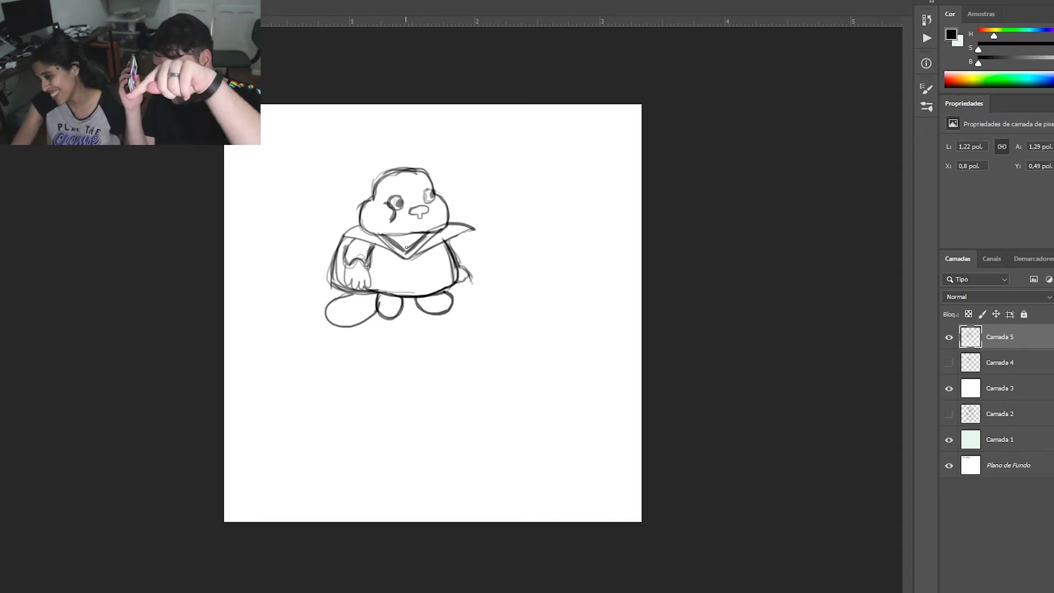
mouse_move(401, 218)
left_mouse_down()
mouse_move(431, 221)
mouse_move(421, 231)
left_mouse_up()
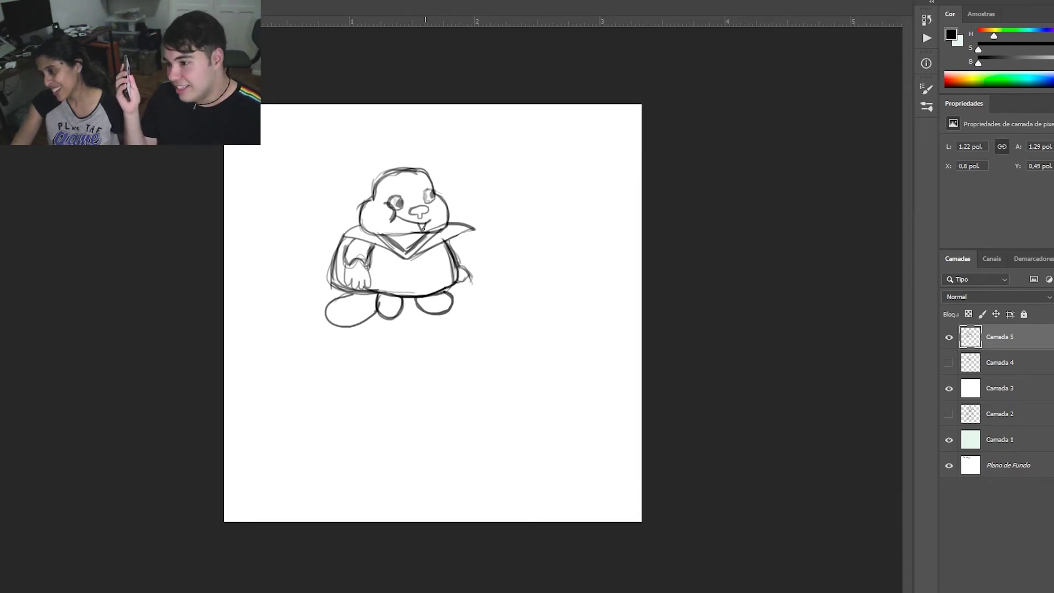
key("ctrl+z")
mouse_move(395, 216)
left_mouse_down()
mouse_move(398, 229)
mouse_move(393, 217)
left_mouse_up()
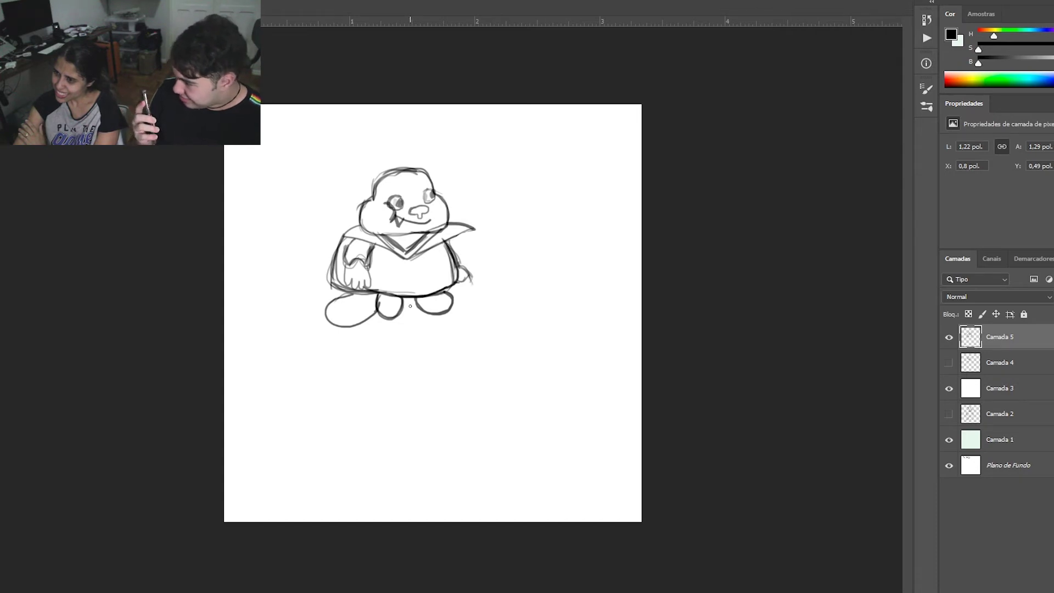
Sketch two tall pointed ears on top of the head and a curved band across the forehead
mouse_move(377, 180)
left_mouse_down()
mouse_move(360, 148)
mouse_move(379, 140)
mouse_move(400, 168)
left_mouse_up()
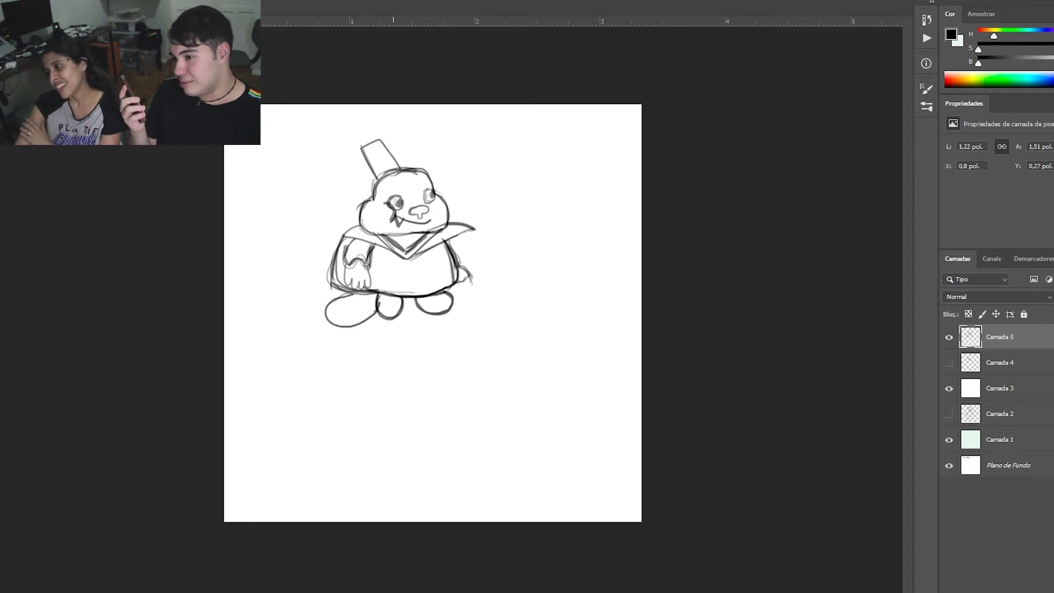
key("ctrl+z")
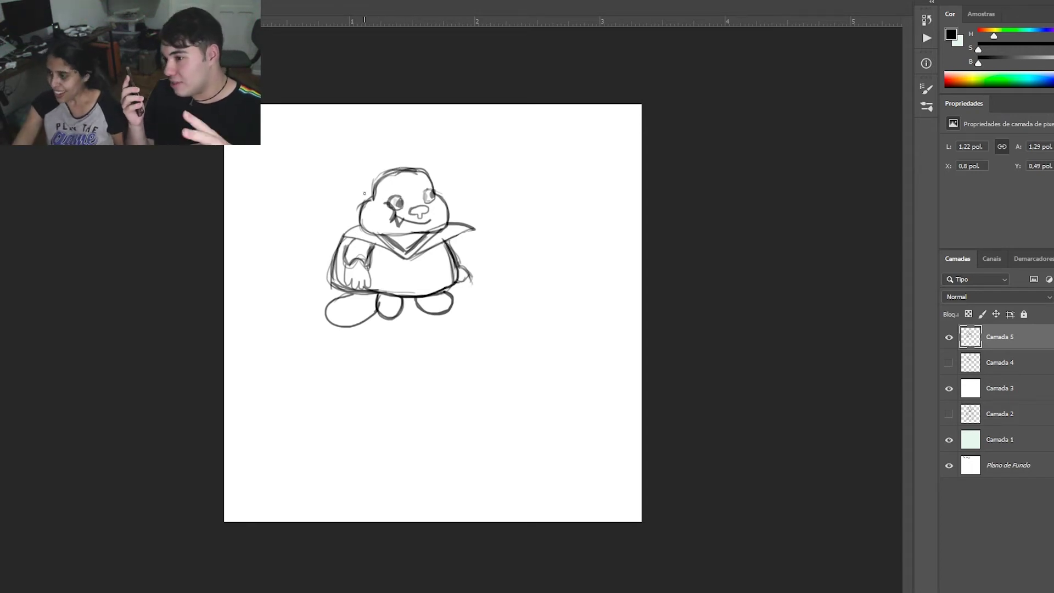
left_click_drag(375, 160, 375, 194)
mouse_move(373, 157)
left_mouse_down()
mouse_move(373, 189)
mouse_move(372, 149)
mouse_move(397, 163)
mouse_move(375, 144)
mouse_move(409, 171)
mouse_move(415, 142)
mouse_move(431, 180)
left_mouse_up()
left_click_drag(419, 142, 412, 167)
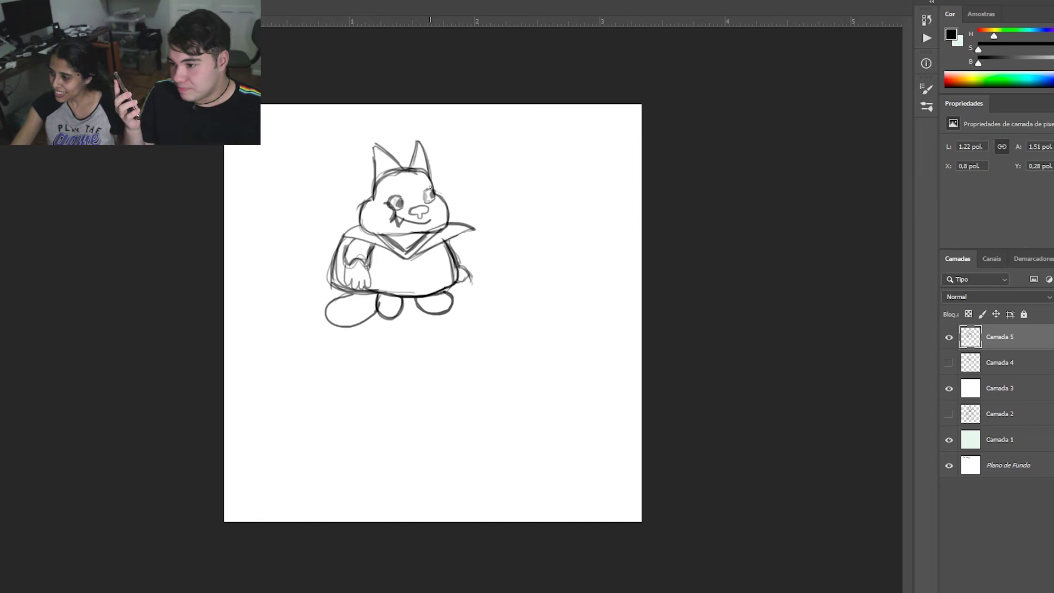
mouse_move(390, 182)
left_mouse_down()
mouse_move(427, 180)
mouse_move(377, 183)
mouse_move(433, 175)
left_mouse_up()
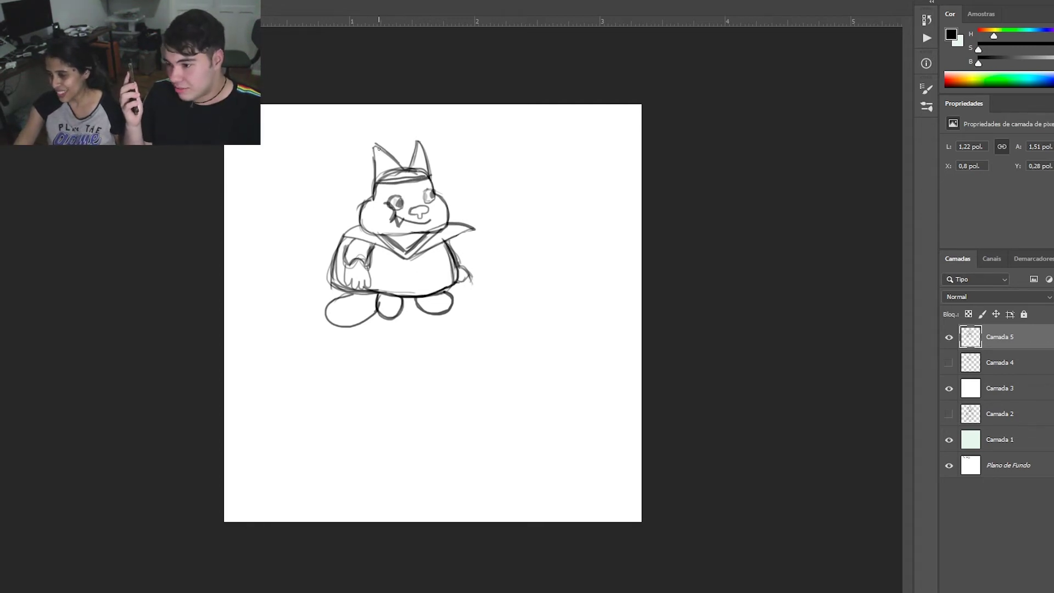
mouse_move(372, 164)
left_mouse_down()
mouse_move(379, 143)
mouse_move(401, 163)
mouse_move(377, 146)
mouse_move(373, 185)
mouse_move(411, 163)
mouse_move(418, 140)
mouse_move(409, 169)
mouse_move(427, 157)
mouse_move(430, 177)
mouse_move(425, 150)
left_mouse_up()
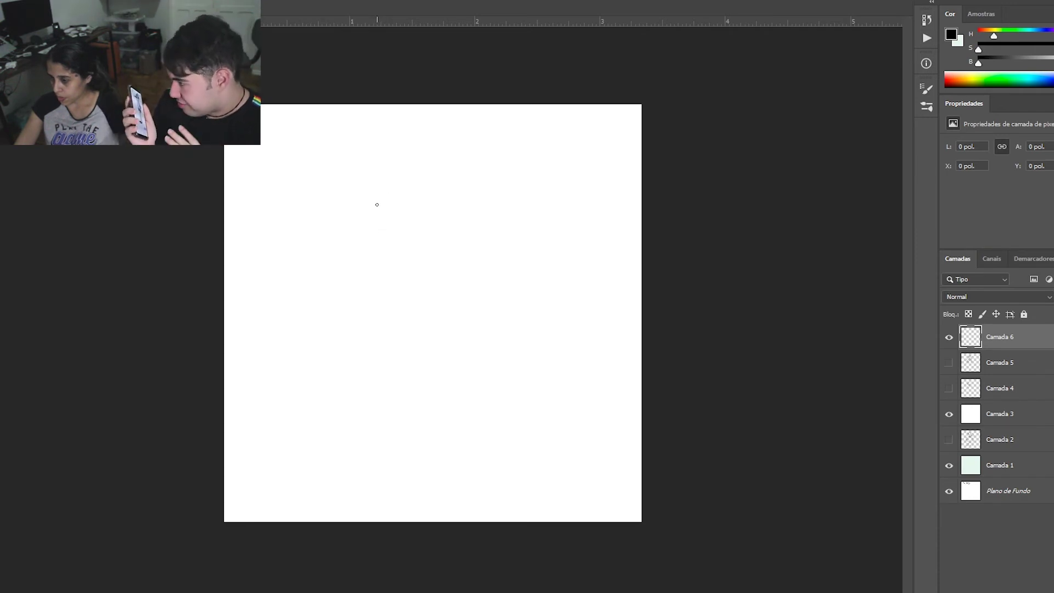
mouse_move(379, 201)
left_mouse_down()
mouse_move(380, 177)
mouse_move(399, 156)
mouse_move(415, 153)
mouse_move(432, 188)
mouse_move(380, 165)
mouse_move(390, 174)
mouse_move(404, 164)
mouse_move(418, 189)
mouse_move(381, 198)
mouse_move(393, 158)
mouse_move(428, 199)
mouse_move(425, 218)
mouse_move(394, 226)
mouse_move(381, 183)
left_mouse_up()
key("ctrl+z")
key("ctrl+z")
Sketch an egg-shaped head with a notched, flame-like tip on Camada 6
left_click_drag(388, 216, 383, 181)
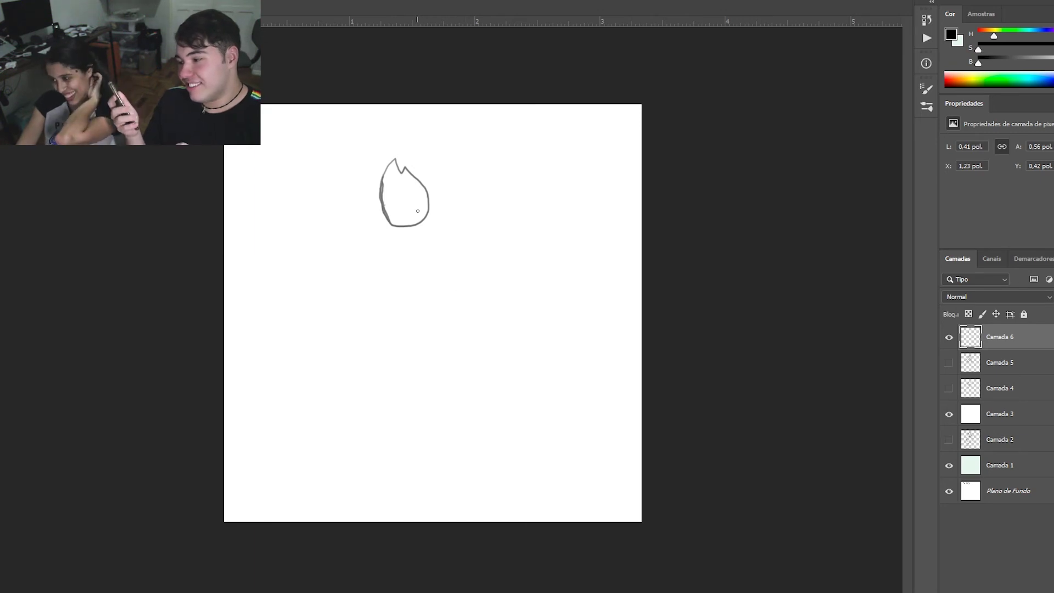
mouse_move(381, 192)
left_mouse_down()
mouse_move(394, 165)
mouse_move(385, 217)
mouse_move(382, 195)
mouse_move(391, 226)
mouse_move(381, 192)
left_mouse_up()
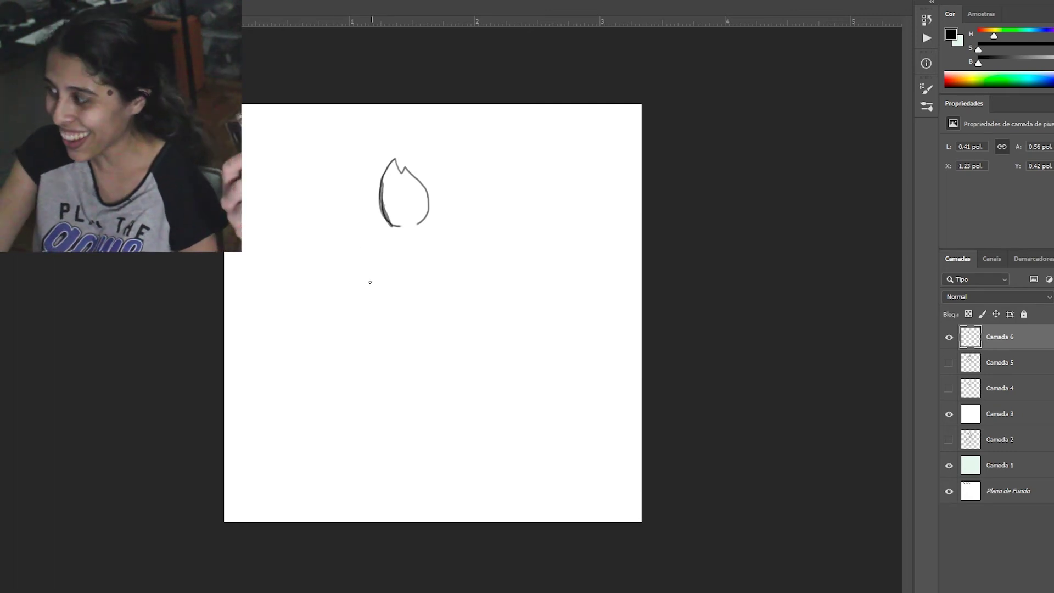
Draw a long narrow body extending down from the head, darken its upper sides, and erase its pointed lower end
mouse_move(399, 228)
left_mouse_down()
mouse_move(395, 361)
mouse_move(405, 381)
mouse_move(415, 230)
left_mouse_up()
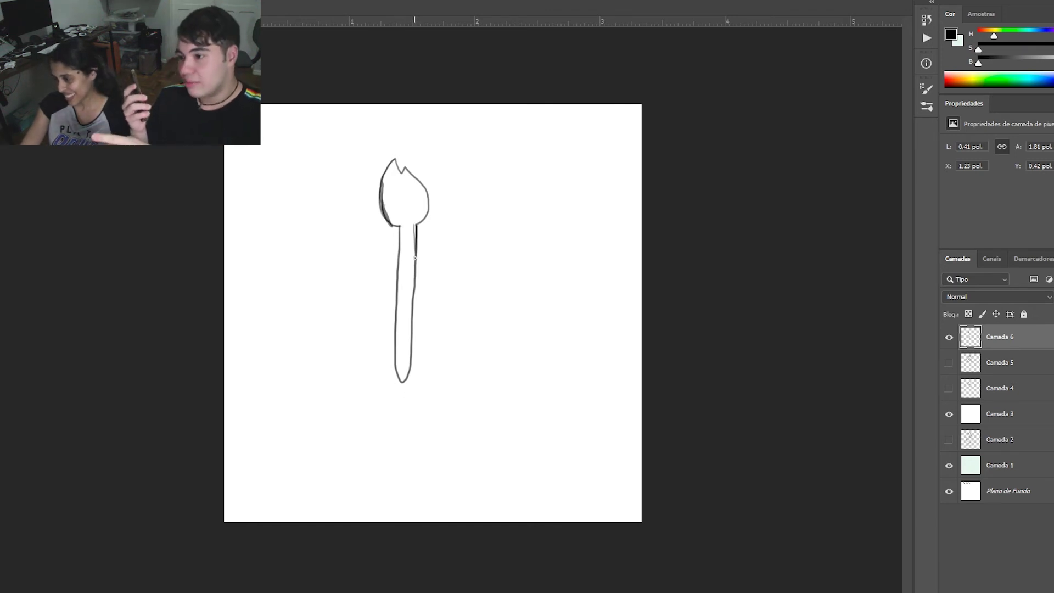
mouse_move(398, 226)
left_mouse_down()
mouse_move(397, 275)
mouse_move(398, 225)
mouse_move(398, 240)
left_mouse_up()
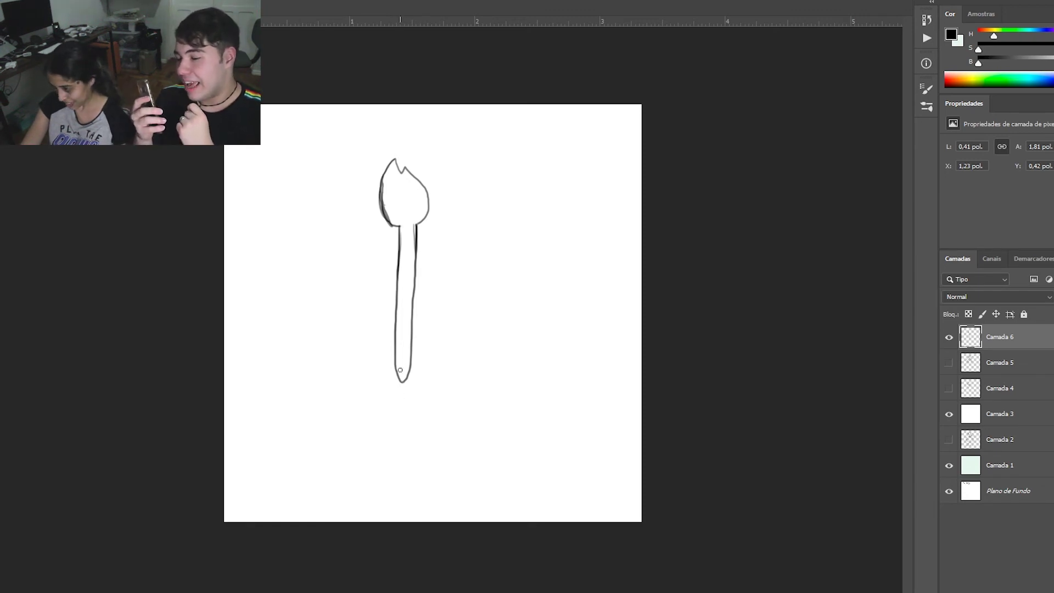
key("e")
mouse_move(407, 380)
left_mouse_down()
mouse_move(390, 353)
mouse_move(415, 370)
mouse_move(400, 377)
mouse_move(417, 372)
mouse_move(395, 367)
left_mouse_up()
key("b")
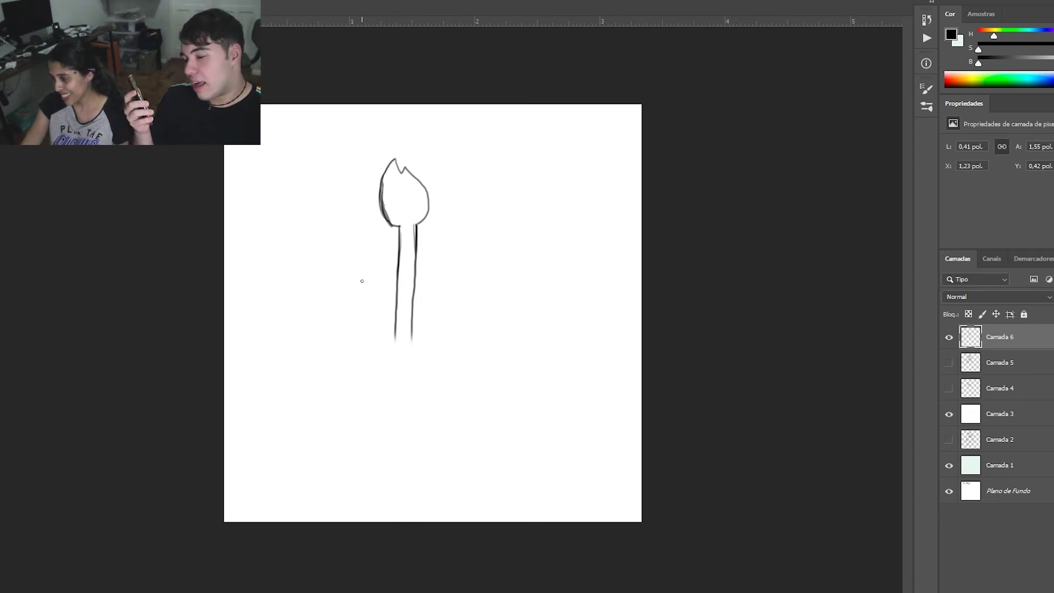
Sketch a wide feathered wing sweeping out left of the narrow body and a smaller curved wing on its right
mouse_move(388, 242)
left_mouse_down()
mouse_move(367, 259)
mouse_move(383, 247)
mouse_move(354, 283)
left_mouse_up()
mouse_move(384, 246)
left_mouse_down()
mouse_move(347, 297)
mouse_move(400, 253)
mouse_move(402, 296)
mouse_move(393, 311)
mouse_move(400, 267)
mouse_move(393, 312)
mouse_move(379, 322)
mouse_move(388, 315)
left_mouse_up()
mouse_move(417, 235)
left_mouse_down()
mouse_move(429, 301)
mouse_move(415, 313)
mouse_move(418, 238)
mouse_move(411, 313)
left_mouse_up()
mouse_move(437, 276)
left_mouse_down()
mouse_move(411, 315)
mouse_move(437, 277)
left_mouse_up()
mouse_move(416, 231)
left_mouse_down()
mouse_move(366, 327)
mouse_move(378, 309)
mouse_move(376, 323)
mouse_move(380, 310)
mouse_move(361, 325)
mouse_move(381, 306)
mouse_move(364, 324)
mouse_move(339, 316)
left_mouse_up()
mouse_move(378, 286)
left_mouse_down()
mouse_move(348, 316)
mouse_move(335, 304)
mouse_move(339, 320)
mouse_move(334, 297)
mouse_move(329, 315)
left_mouse_up()
left_click_drag(359, 299, 334, 316)
Build up the right wing's outer curve with extra contour strokes and retouch the wing tops beside the body
left_click_drag(434, 278, 419, 311)
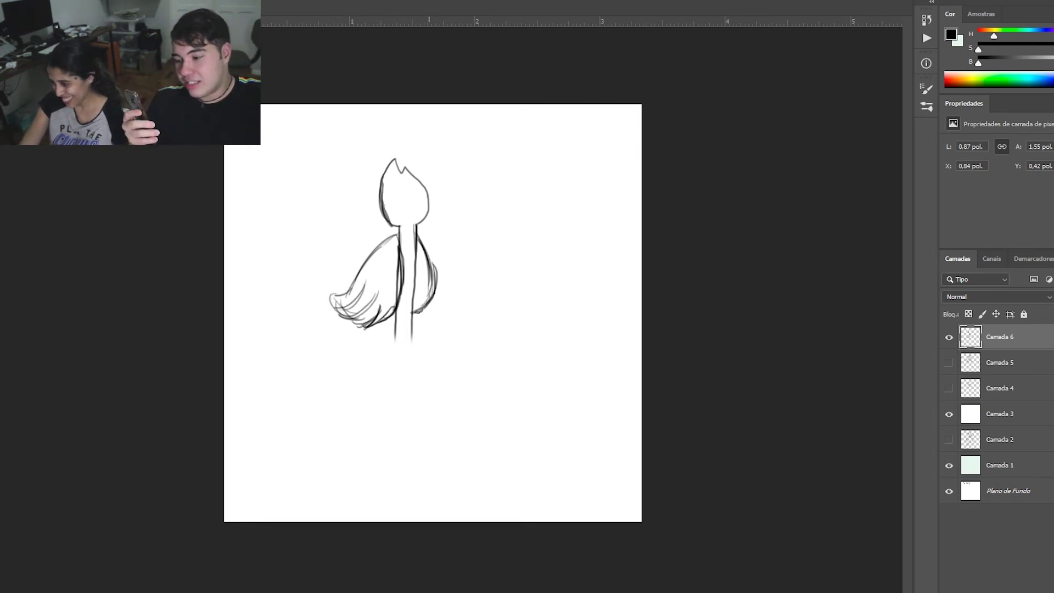
mouse_move(422, 238)
left_mouse_down()
mouse_move(443, 278)
mouse_move(418, 237)
mouse_move(440, 284)
left_mouse_up()
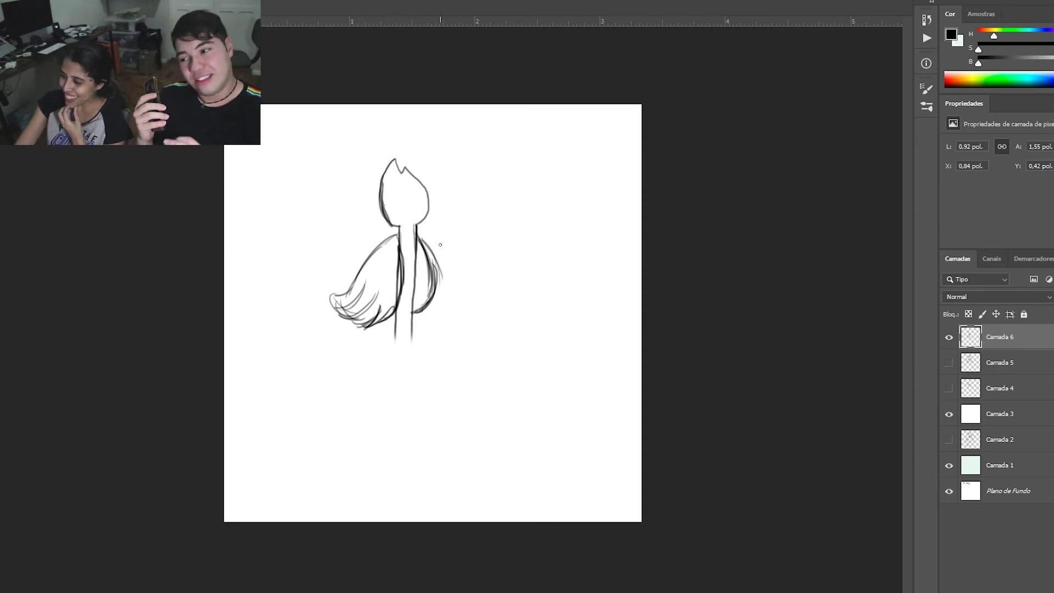
mouse_move(399, 236)
left_mouse_down()
mouse_move(385, 242)
mouse_move(429, 276)
left_mouse_up()
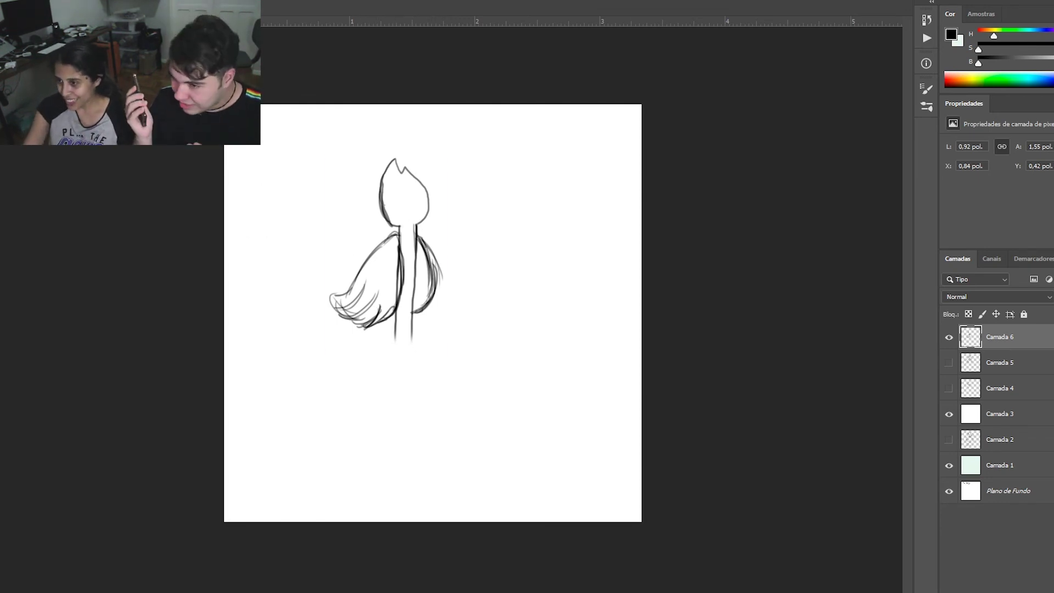
key("ctrl+t")
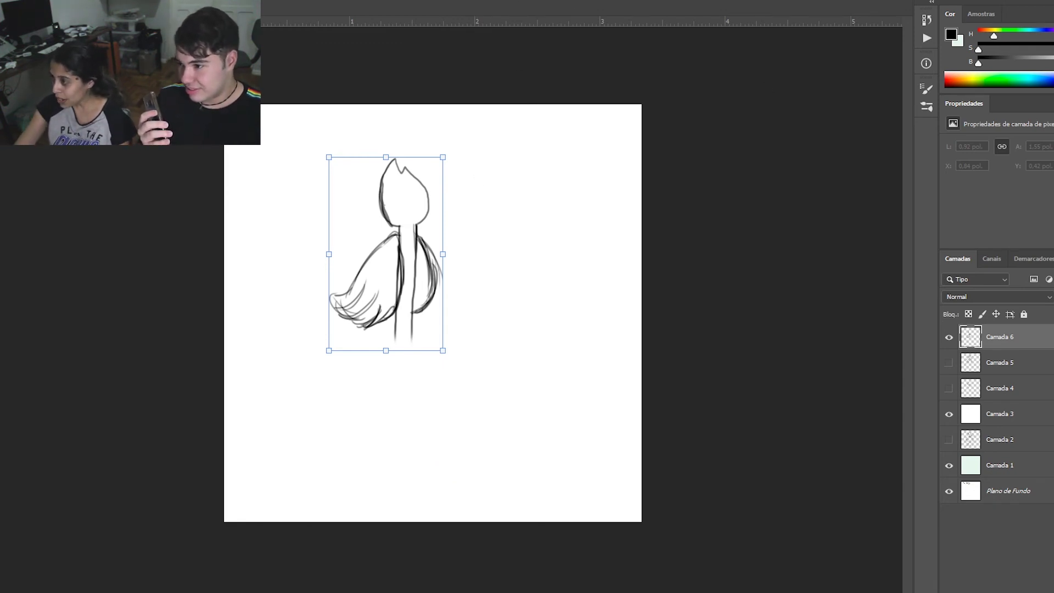
key("l")
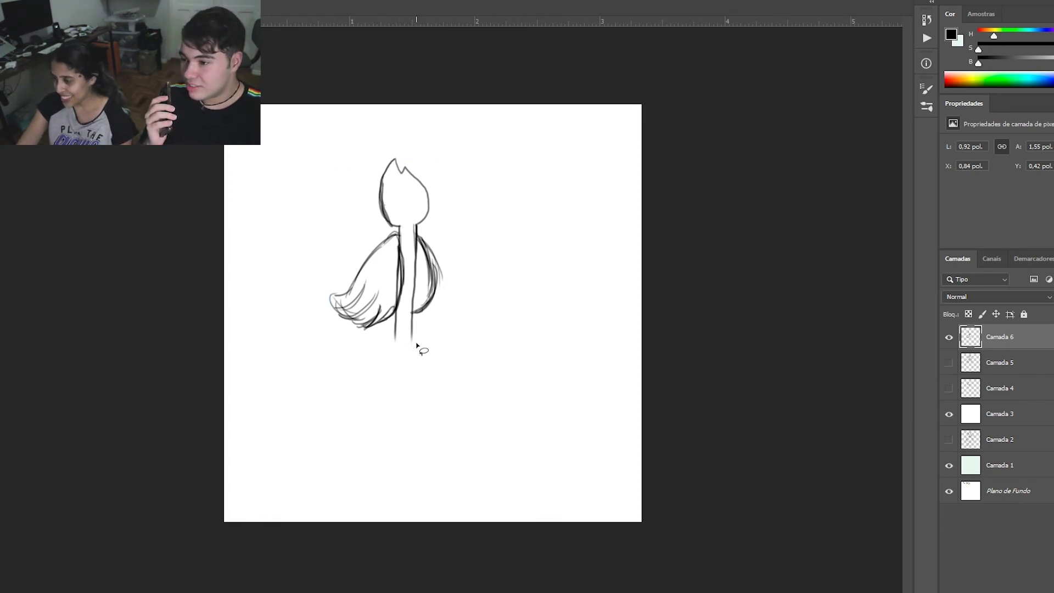
mouse_move(380, 181)
left_mouse_down()
mouse_move(384, 145)
mouse_move(347, 189)
left_mouse_up()
key("ctrl+d")
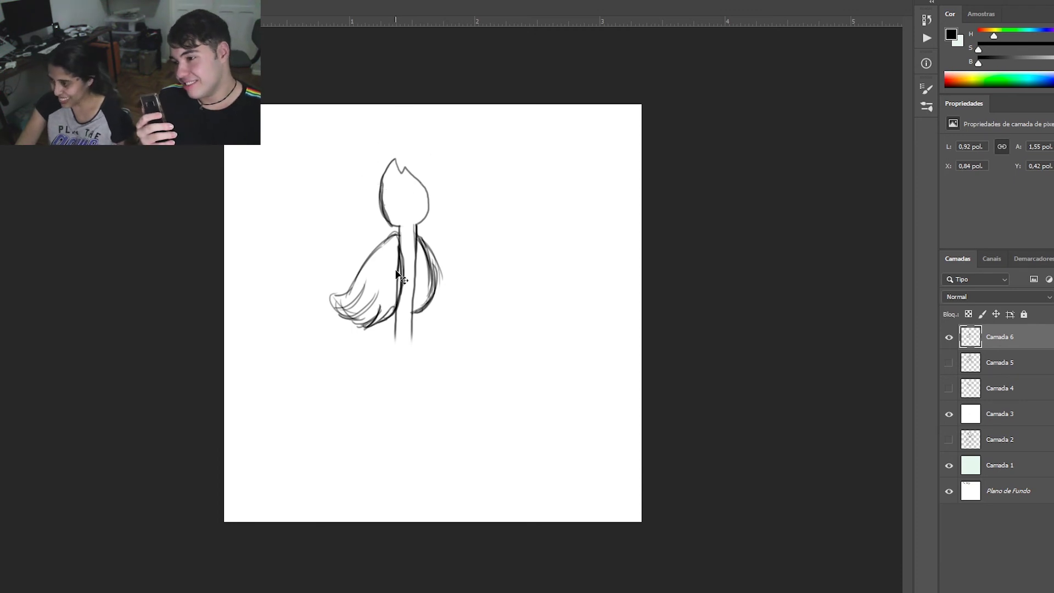
Cut the lassoed, notched upper part of the head from Camada 6 and paste it onto a new layer
mouse_move(391, 182)
left_mouse_down()
mouse_move(377, 153)
mouse_move(409, 205)
left_mouse_up()
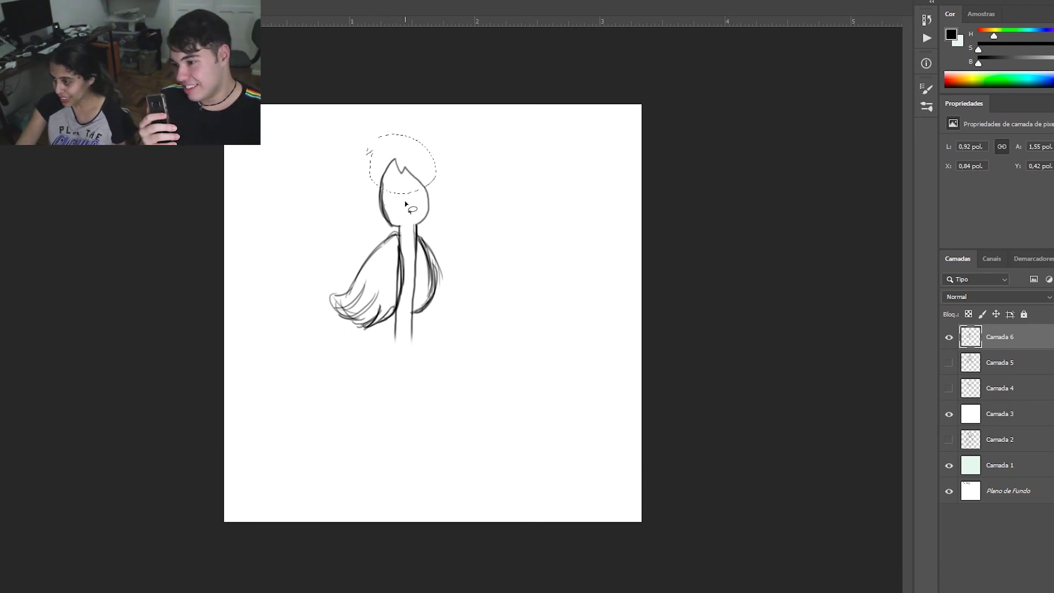
key("Delete")
key("ctrl+v")
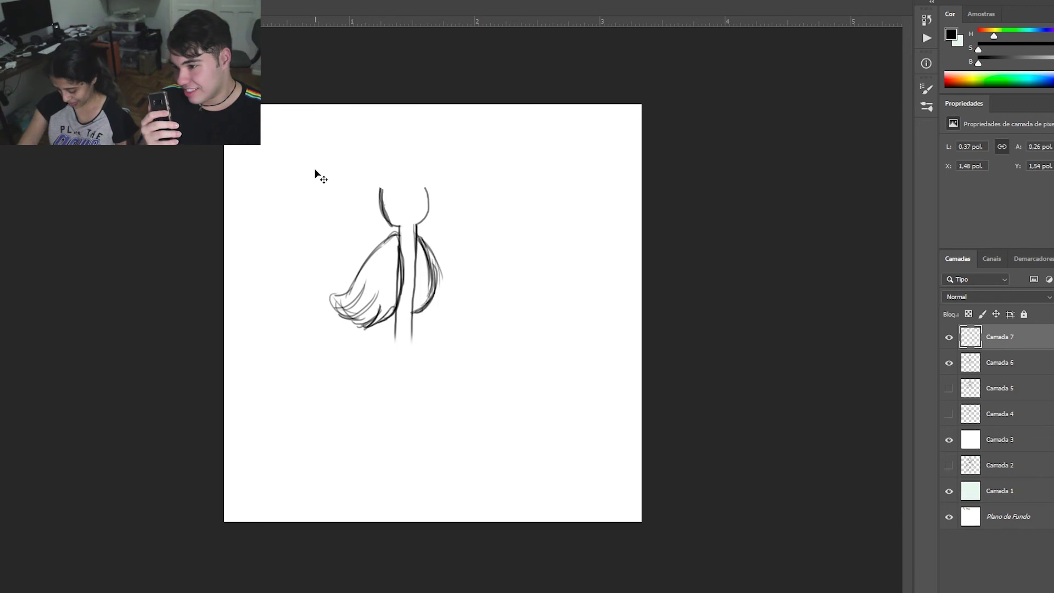
key("v")
left_click_drag(443, 316, 430, 177)
key("ctrl+z")
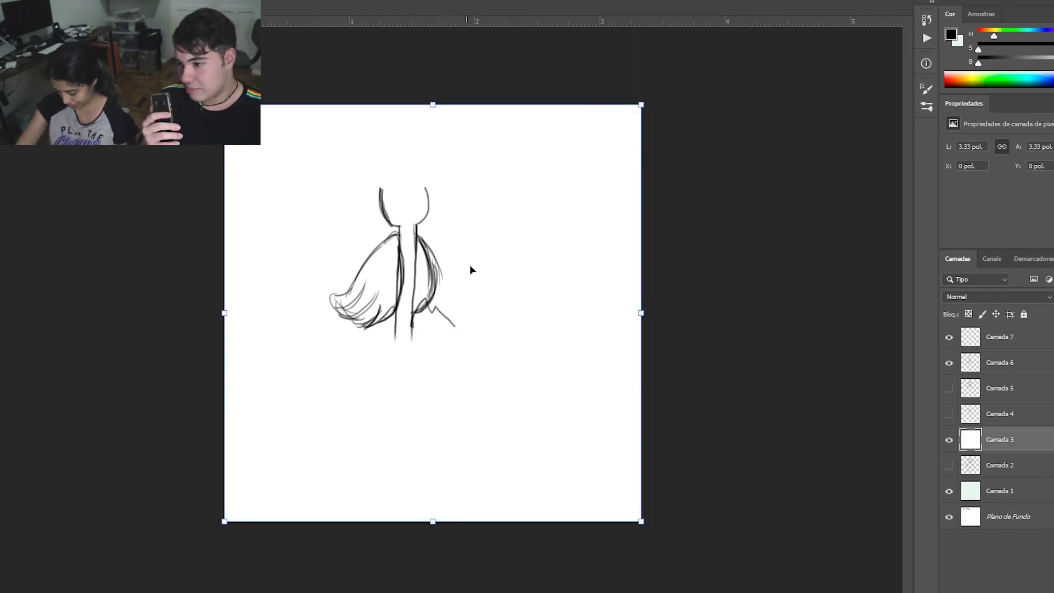
key("Return")
Move the pasted head tip on Camada 7 back over the head, flip it horizontally, and lower it onto the outline
left_click(1016, 373)
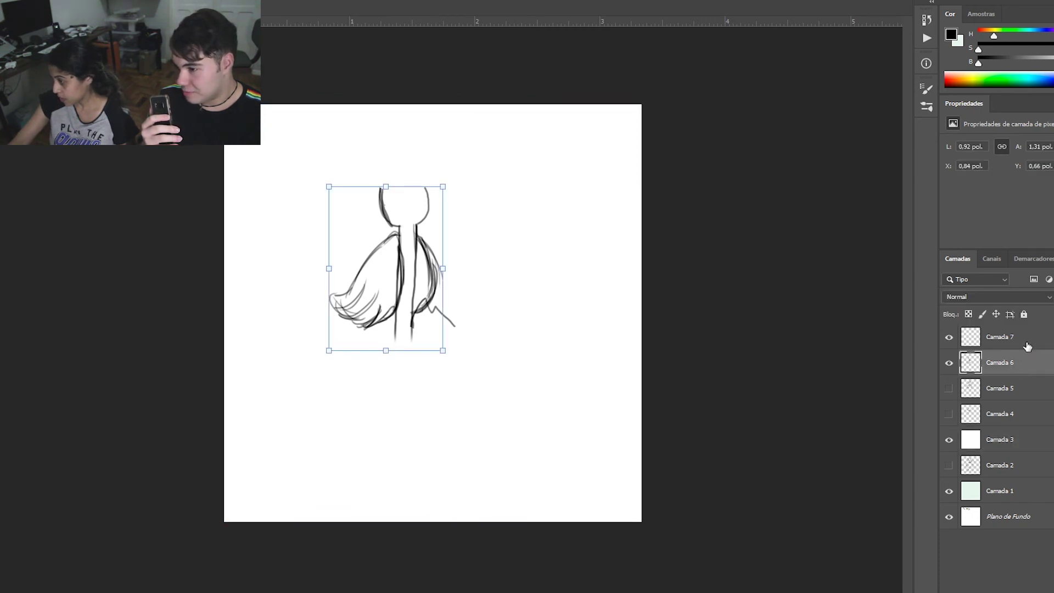
left_click(1027, 349)
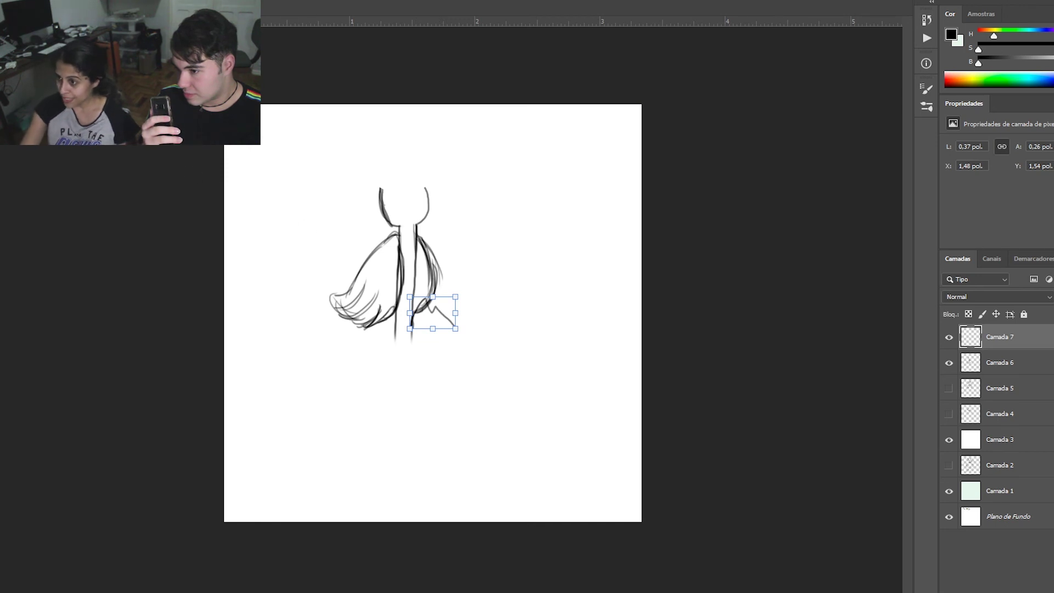
mouse_move(442, 319)
left_mouse_down()
mouse_move(442, 177)
mouse_move(410, 163)
left_mouse_up()
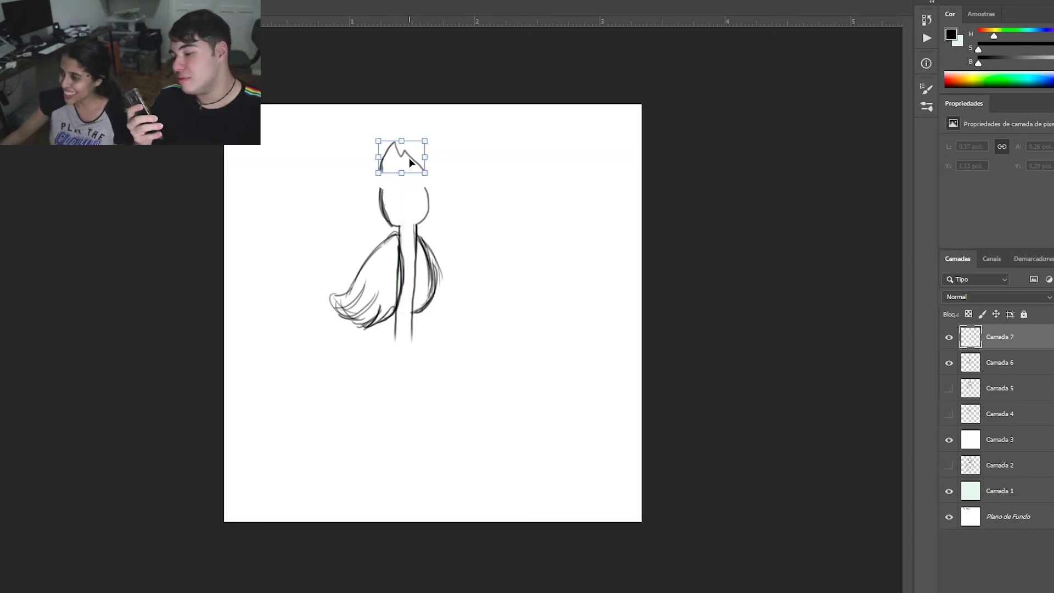
left_click(450, 318)
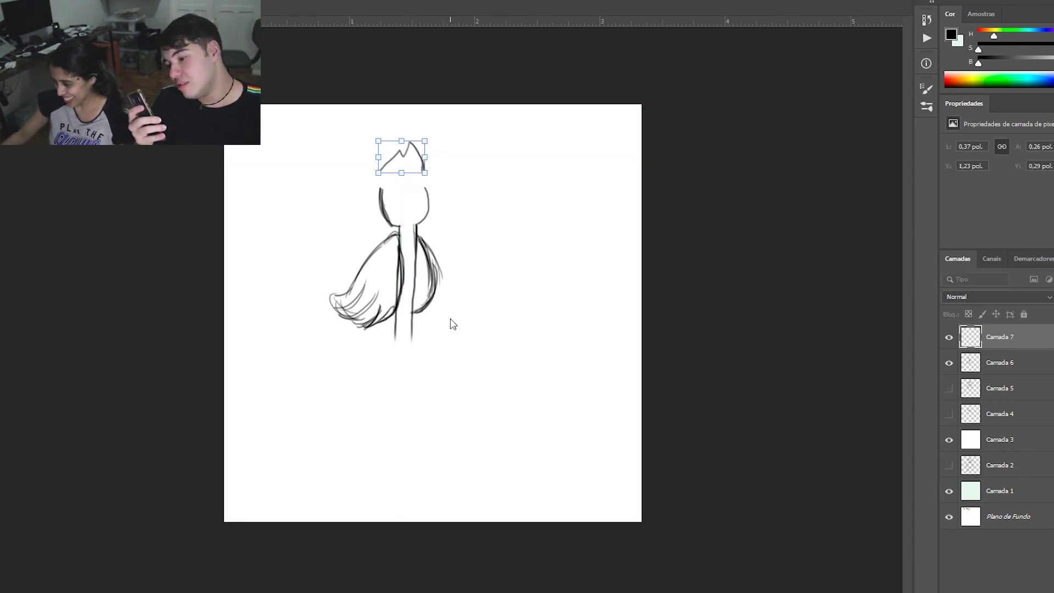
left_click_drag(416, 154, 417, 167)
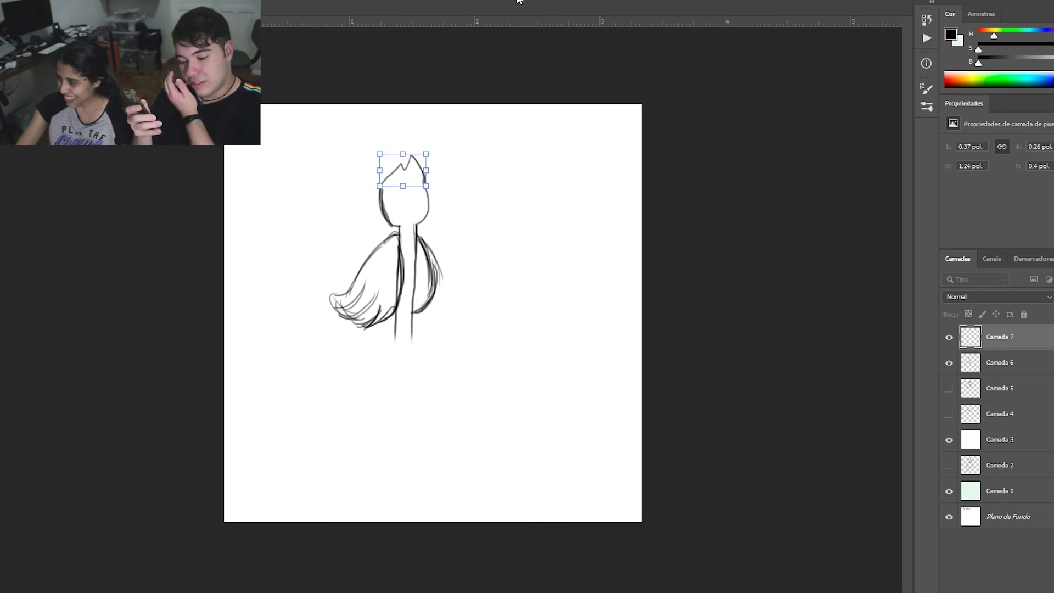
left_click(519, 1)
Nudge the flipped head tip slightly down and to the left so it meets the lower head outline
key("b")
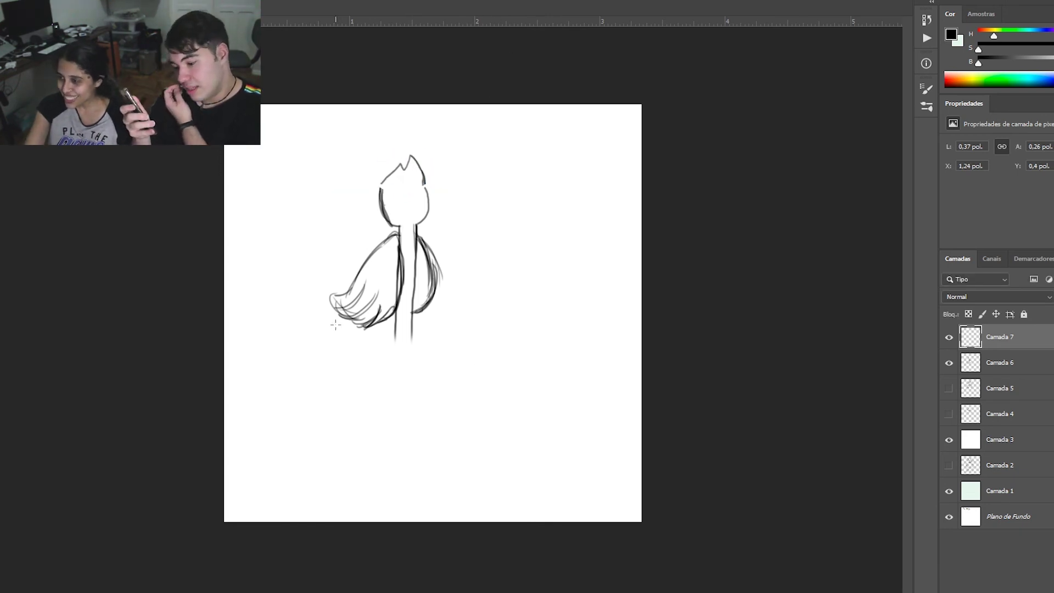
key("v")
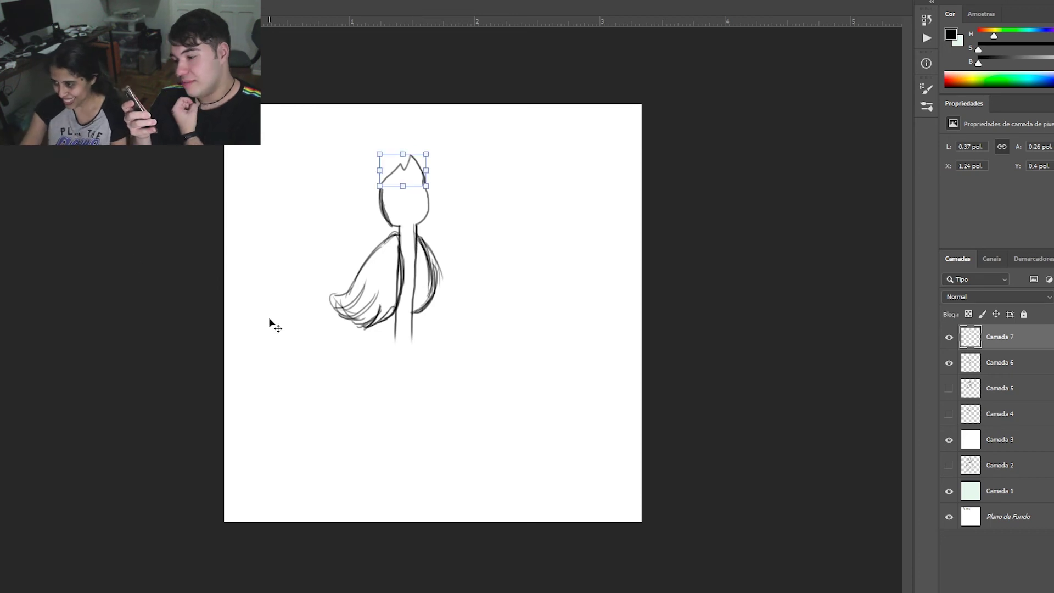
key("Down")
key("Down")
key("Down")
key("Down")
key("Left")
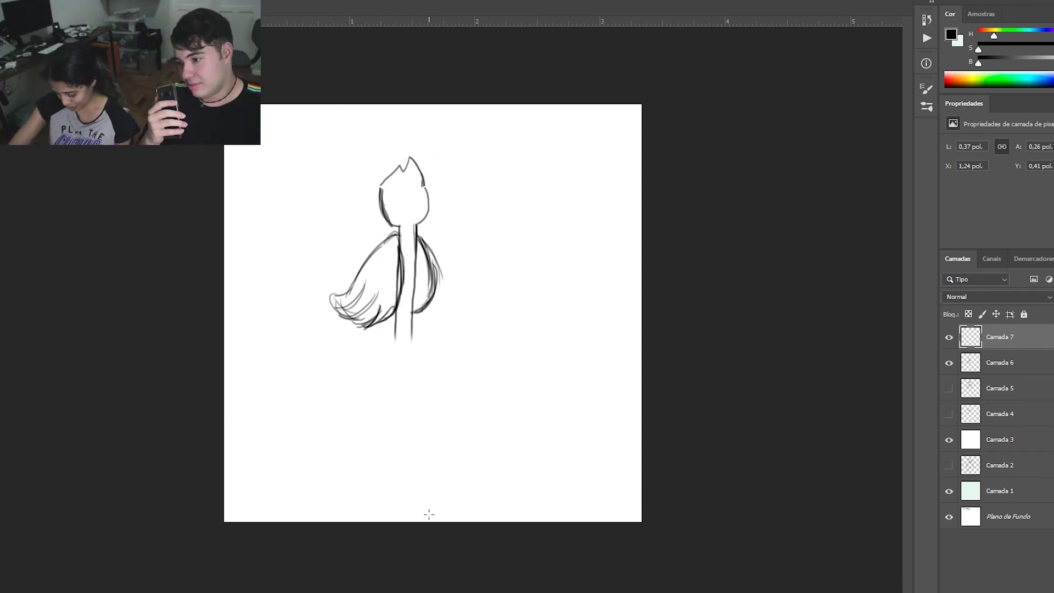
Close the body's lower end with a rounded tip and sketch the upper part of the thin right leg
mouse_move(395, 312)
left_mouse_down()
mouse_move(400, 339)
mouse_move(410, 326)
mouse_move(410, 341)
mouse_move(396, 311)
mouse_move(402, 343)
mouse_move(413, 308)
left_mouse_up()
mouse_move(412, 299)
left_mouse_down()
mouse_move(407, 344)
mouse_move(410, 328)
left_mouse_up()
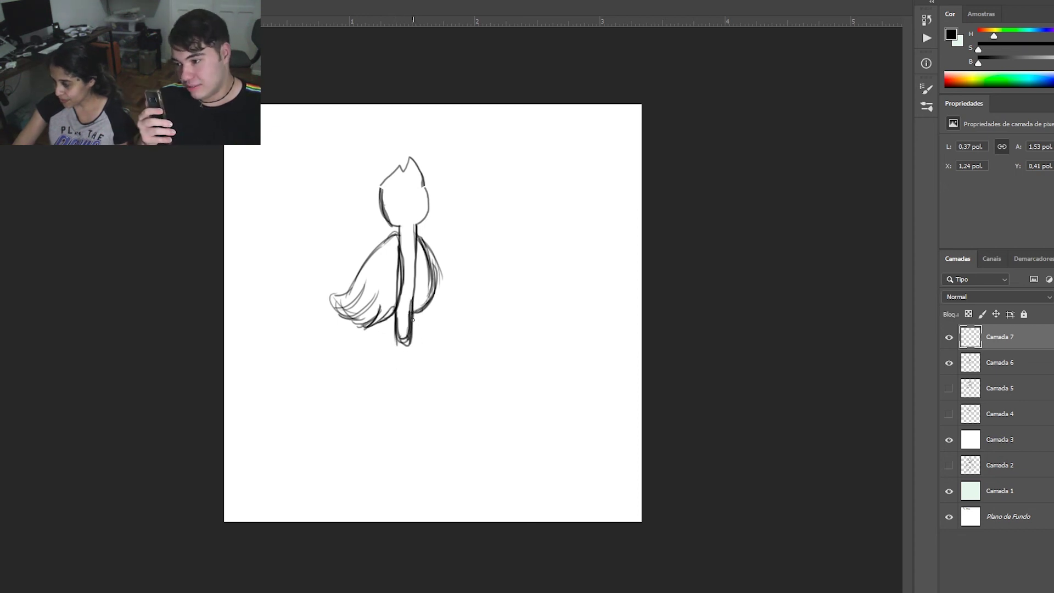
mouse_move(413, 324)
left_mouse_down()
mouse_move(411, 359)
mouse_move(410, 346)
mouse_move(414, 369)
mouse_move(407, 341)
mouse_move(425, 391)
left_mouse_up()
key("ctrl+z")
left_click_drag(409, 351, 419, 390)
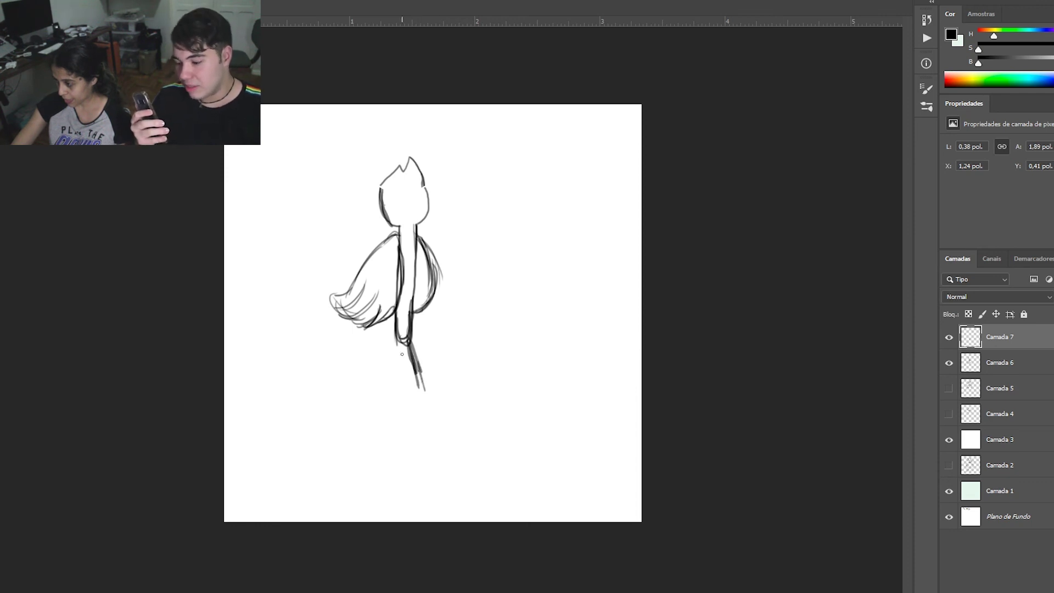
Sketch a long thin left leg below the body and extend the right leg down to the same level
mouse_move(398, 339)
left_mouse_down()
mouse_move(394, 391)
mouse_move(393, 380)
left_mouse_up()
left_click_drag(395, 339, 390, 394)
left_click_drag(396, 340, 391, 379)
mouse_move(393, 376)
left_mouse_down()
mouse_move(397, 345)
mouse_move(390, 389)
left_mouse_up()
left_click_drag(400, 343, 398, 421)
left_click_drag(398, 375, 389, 419)
mouse_move(419, 380)
left_mouse_down()
mouse_move(433, 426)
mouse_move(423, 428)
left_mouse_up()
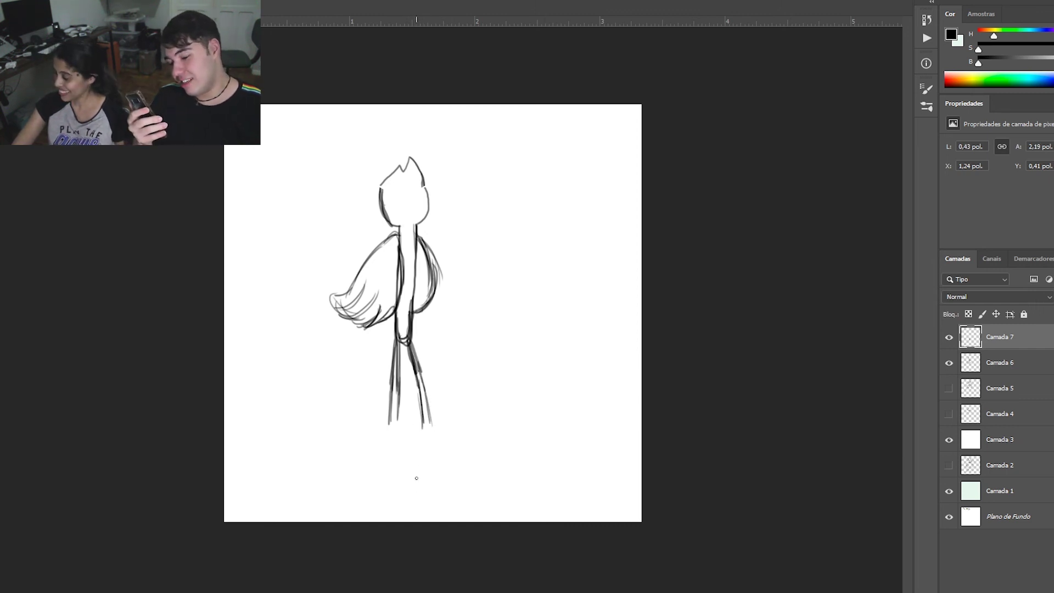
Bridge the gaps between the head tip and the head outline, and sketch small feet on both legs
mouse_move(386, 183)
left_mouse_down()
mouse_move(380, 198)
mouse_move(425, 193)
left_mouse_up()
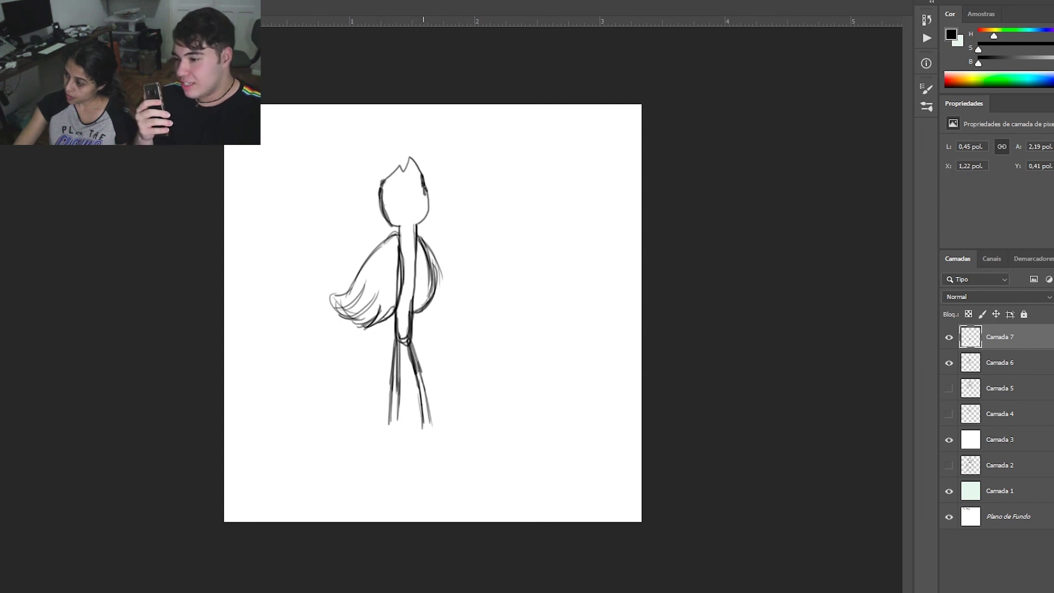
mouse_move(433, 422)
left_mouse_down()
mouse_move(448, 427)
mouse_move(395, 429)
left_mouse_up()
mouse_move(390, 436)
left_mouse_down()
mouse_move(388, 413)
mouse_move(398, 435)
left_mouse_up()
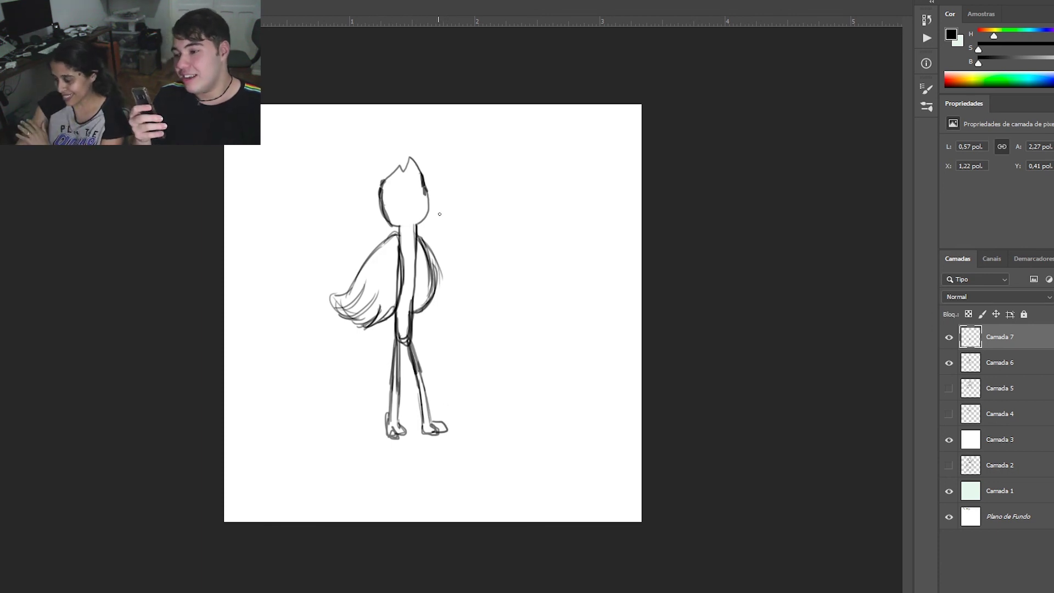
Sketch two outlined eyes side by side on the head, redrawing the tall left oval as a smaller, rounder eye
left_click_drag(400, 190, 395, 199)
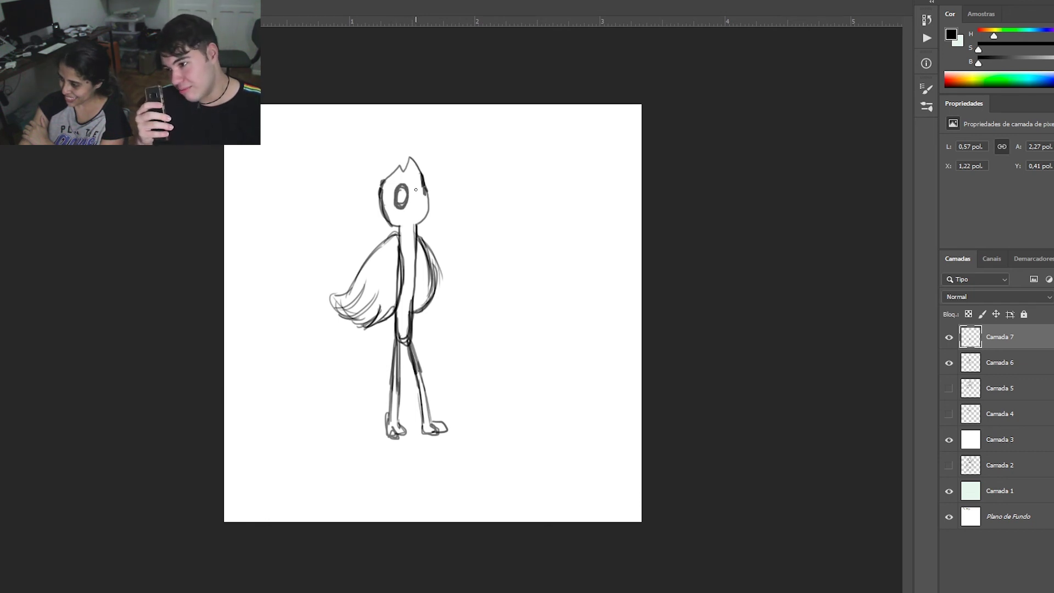
mouse_move(425, 206)
left_mouse_down()
mouse_move(422, 185)
mouse_move(419, 207)
left_mouse_up()
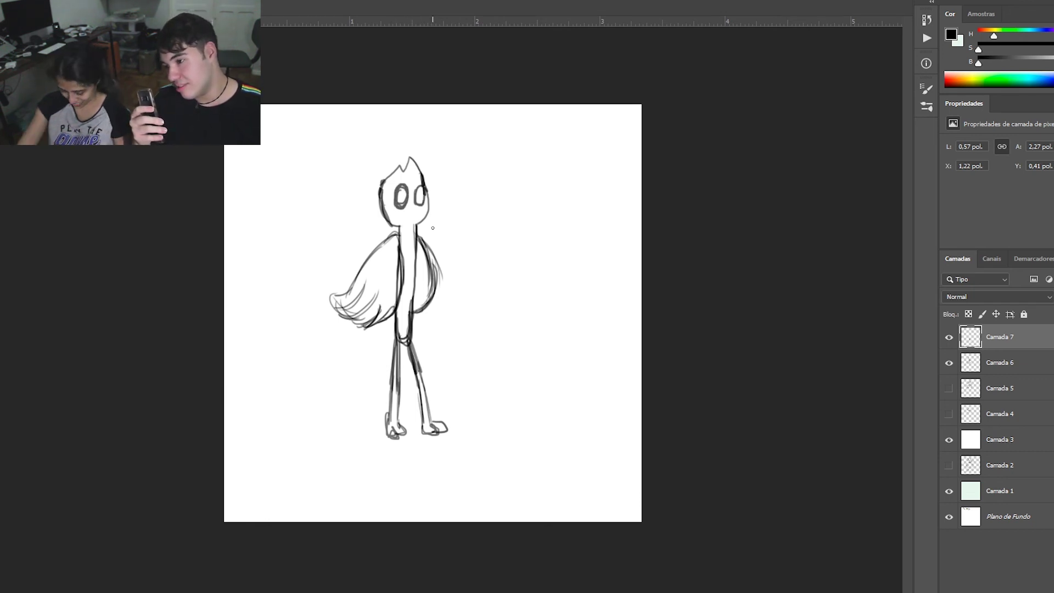
key("ctrl+z")
key("ctrl+z")
key("ctrl+z")
mouse_move(400, 188)
left_mouse_down()
mouse_move(407, 202)
mouse_move(398, 190)
mouse_move(426, 191)
mouse_move(422, 204)
mouse_move(414, 197)
left_mouse_up()
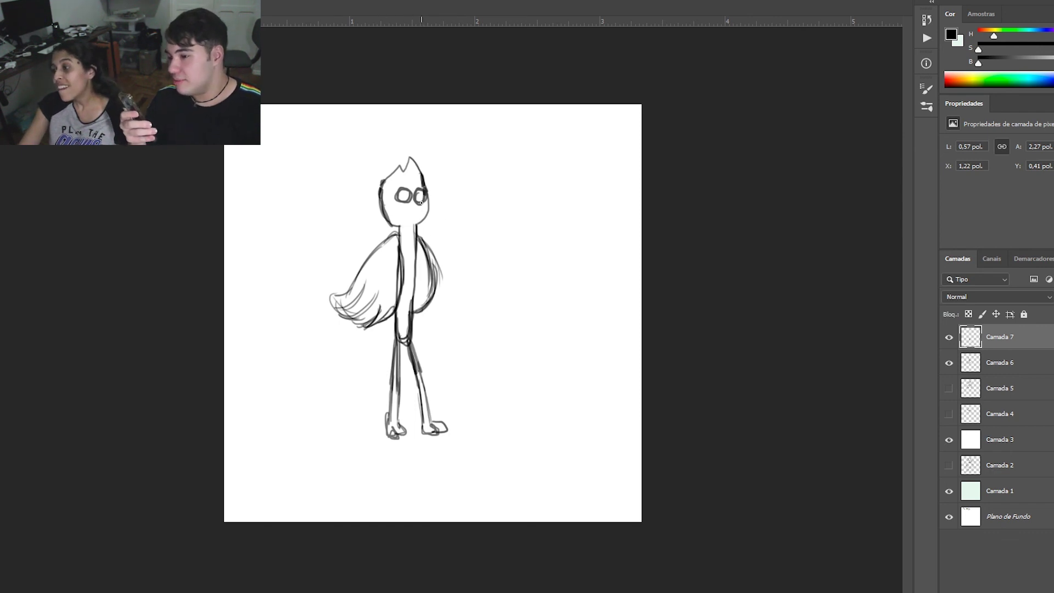
mouse_move(413, 206)
left_mouse_down()
mouse_move(442, 205)
mouse_move(410, 220)
mouse_move(401, 211)
mouse_move(408, 217)
left_mouse_up()
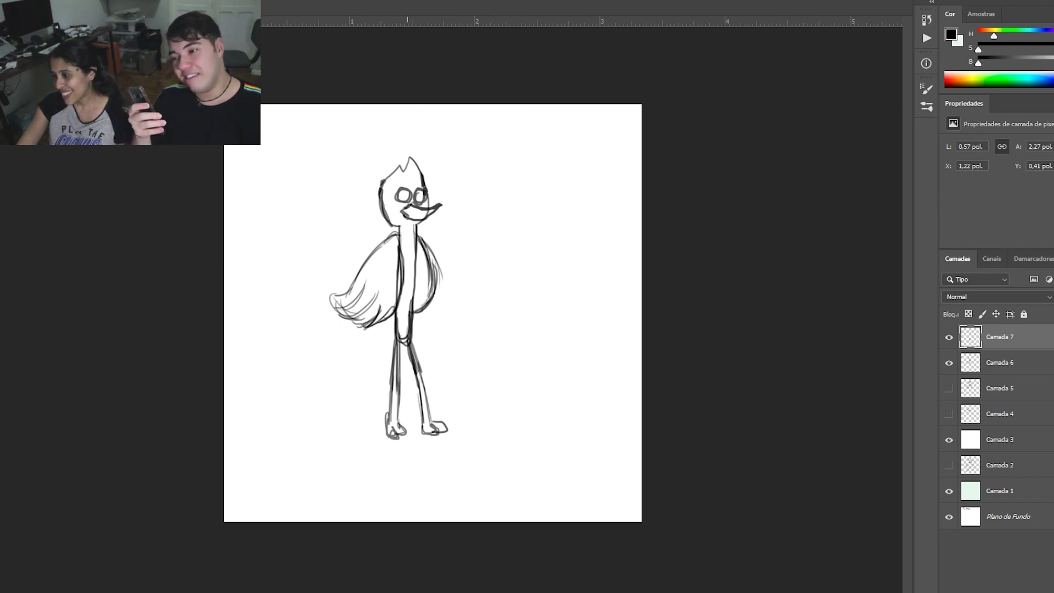
key("ctrl+z")
key("ctrl+z")
key("ctrl+z")
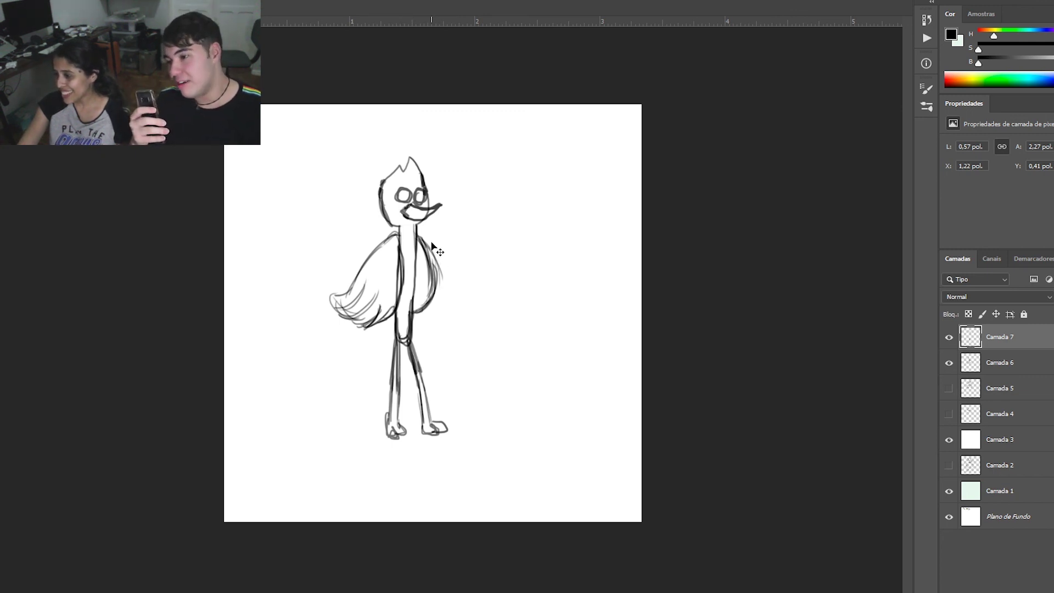
key("ctrl+z")
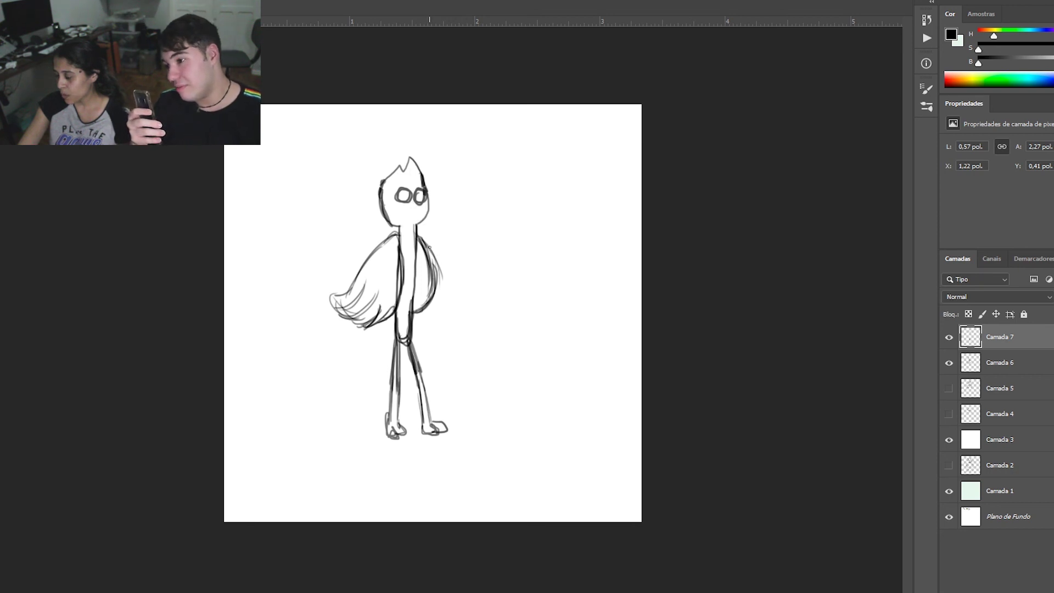
Draw a long pointed beak extending right from the face with shaded strokes, and add curved band lines across both wings
mouse_move(416, 203)
left_mouse_down()
mouse_move(461, 211)
mouse_move(417, 224)
mouse_move(459, 210)
mouse_move(424, 205)
mouse_move(467, 212)
mouse_move(419, 223)
mouse_move(464, 212)
left_mouse_up()
mouse_move(464, 212)
left_mouse_down()
mouse_move(408, 218)
mouse_move(411, 207)
mouse_move(411, 223)
mouse_move(462, 216)
mouse_move(438, 214)
left_mouse_up()
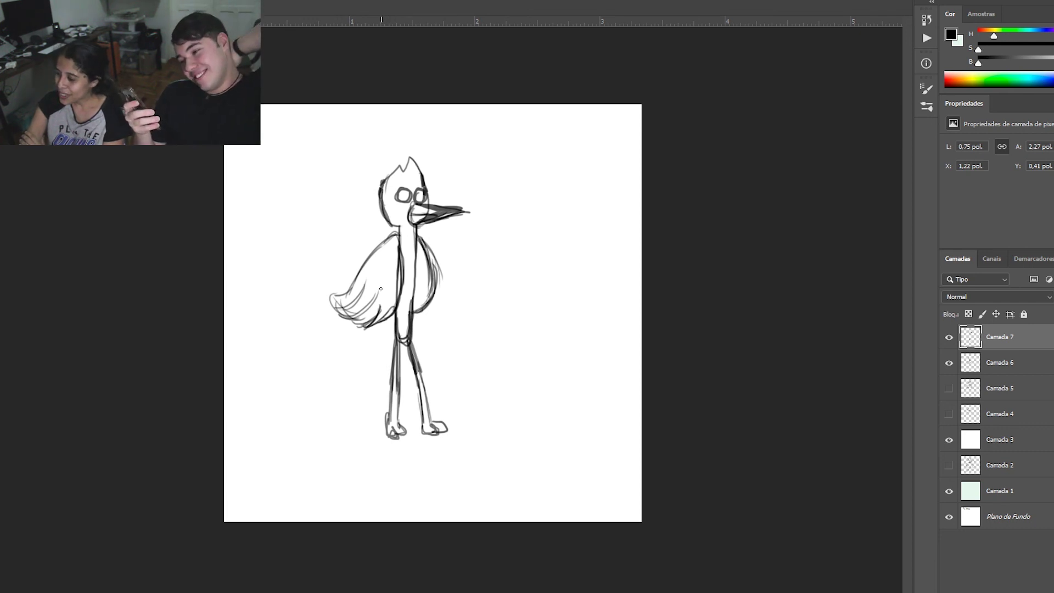
mouse_move(359, 274)
left_mouse_down()
mouse_move(395, 300)
mouse_move(373, 307)
mouse_move(390, 308)
mouse_move(390, 298)
left_mouse_up()
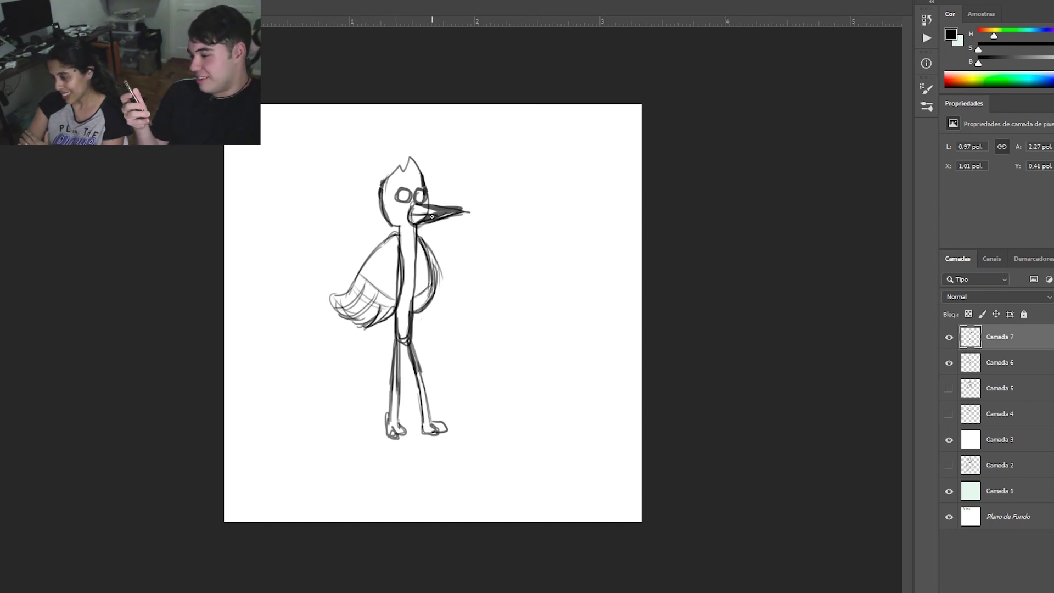
Add dark pupils to both eyes and strengthen the toes of the left foot with extra strokes
mouse_move(383, 178)
left_mouse_down()
mouse_move(379, 194)
mouse_move(406, 194)
left_mouse_up()
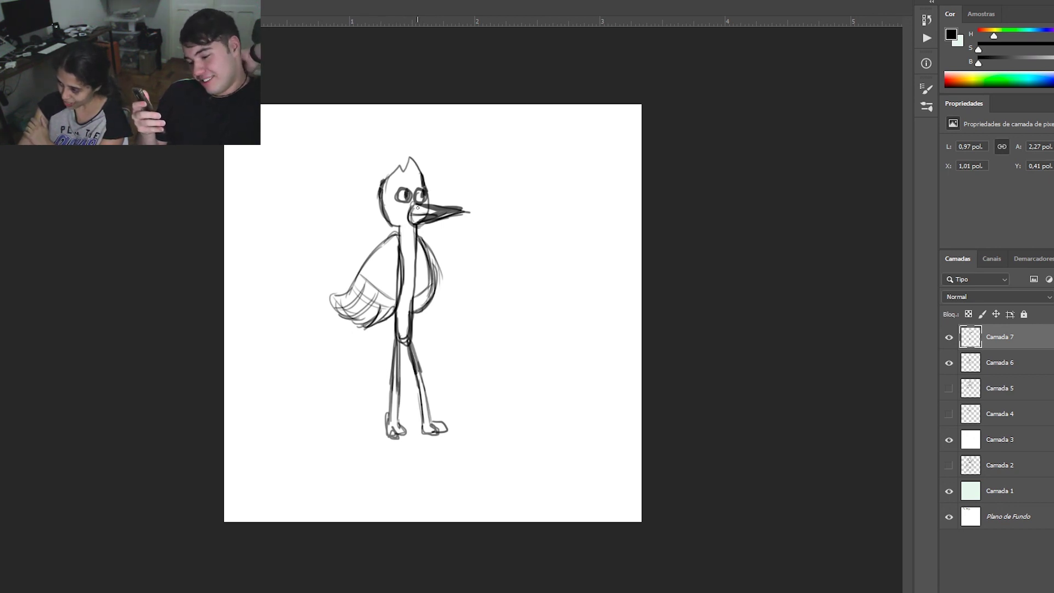
mouse_move(389, 402)
left_mouse_down()
mouse_move(396, 438)
mouse_move(406, 431)
mouse_move(394, 369)
mouse_move(423, 392)
left_mouse_up()
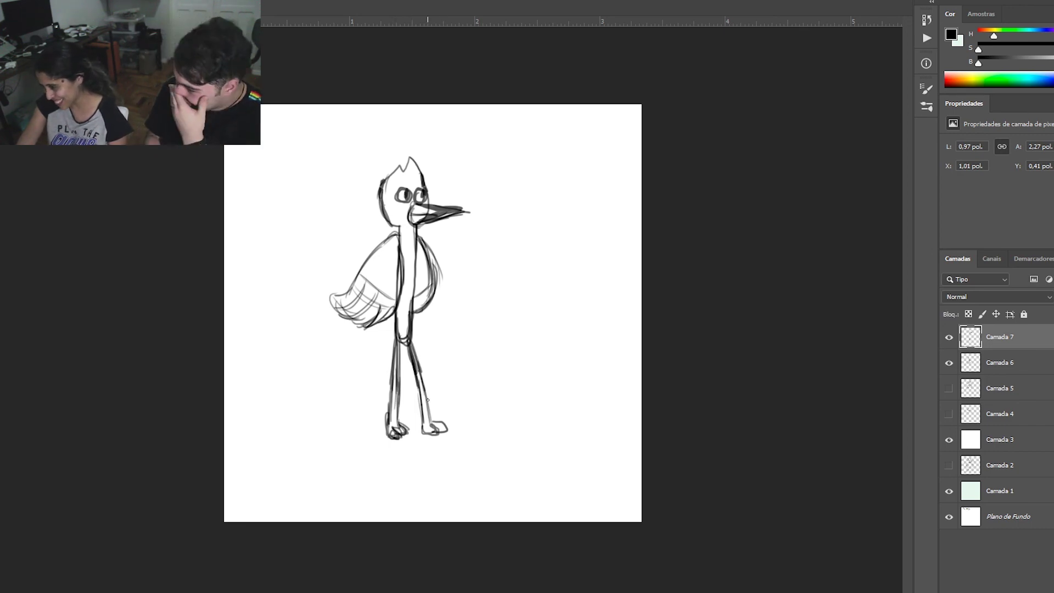
Redraw the head crest with darker contours and a sharper peak
mouse_move(394, 170)
left_mouse_down()
mouse_move(381, 195)
mouse_move(394, 170)
left_mouse_up()
mouse_move(396, 174)
left_mouse_down()
mouse_move(421, 177)
mouse_move(410, 157)
mouse_move(420, 177)
left_mouse_up()
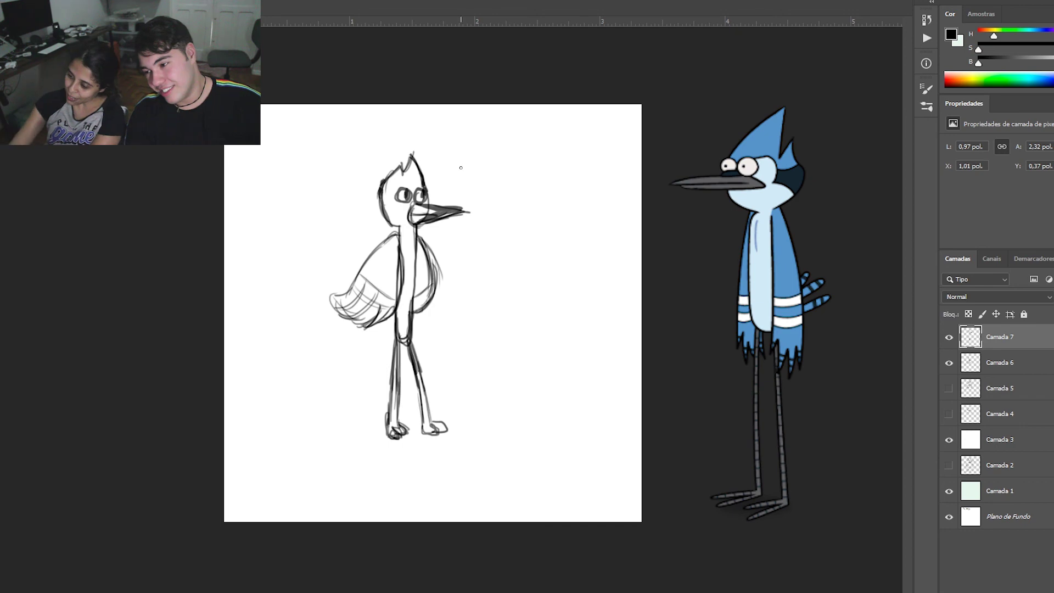
Sketch a small tail below the left wing beside the body, and add face-marking lines around the left eye
left_click_drag(385, 327, 390, 337)
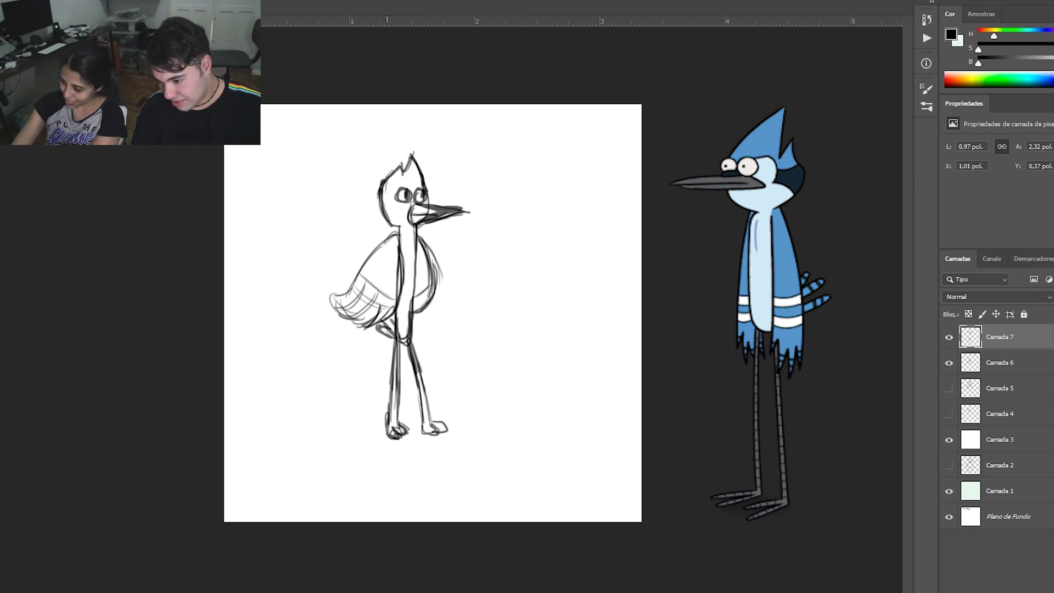
left_click_drag(394, 336, 376, 328)
mouse_move(375, 328)
left_mouse_down()
mouse_move(394, 342)
mouse_move(396, 327)
left_mouse_up()
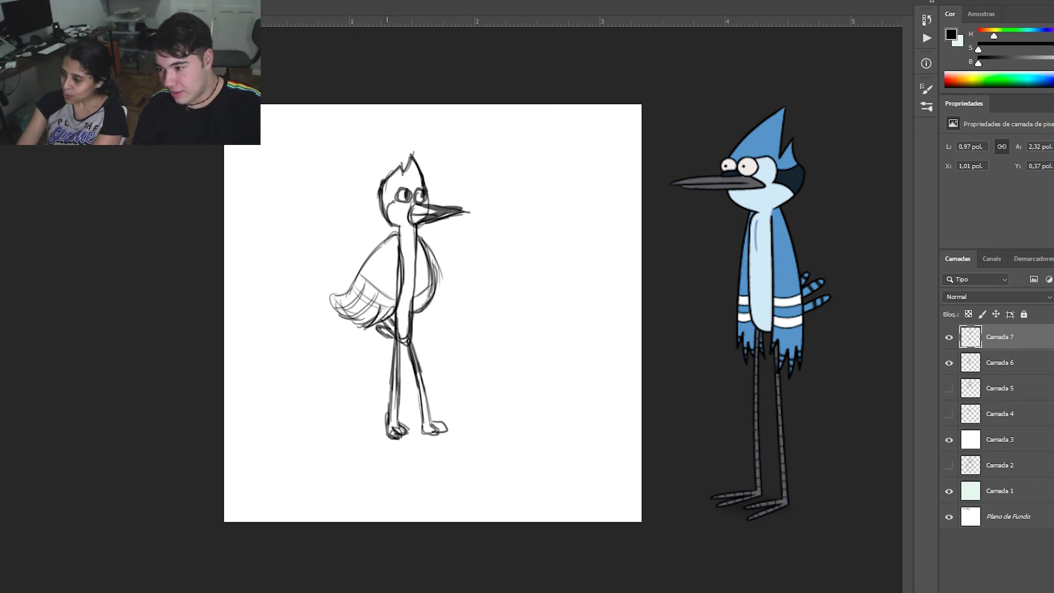
left_click_drag(392, 192, 386, 188)
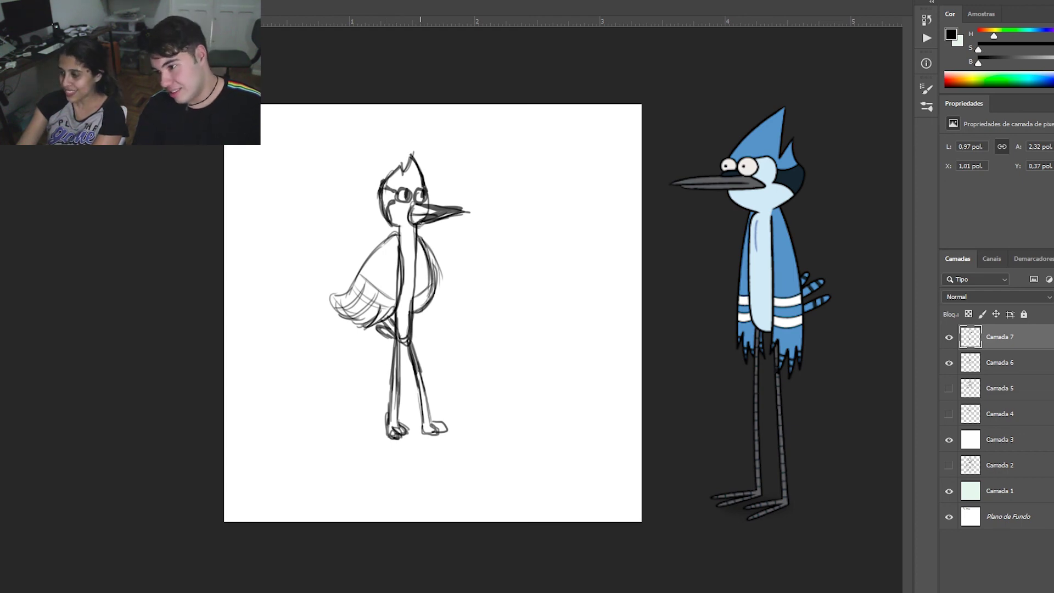